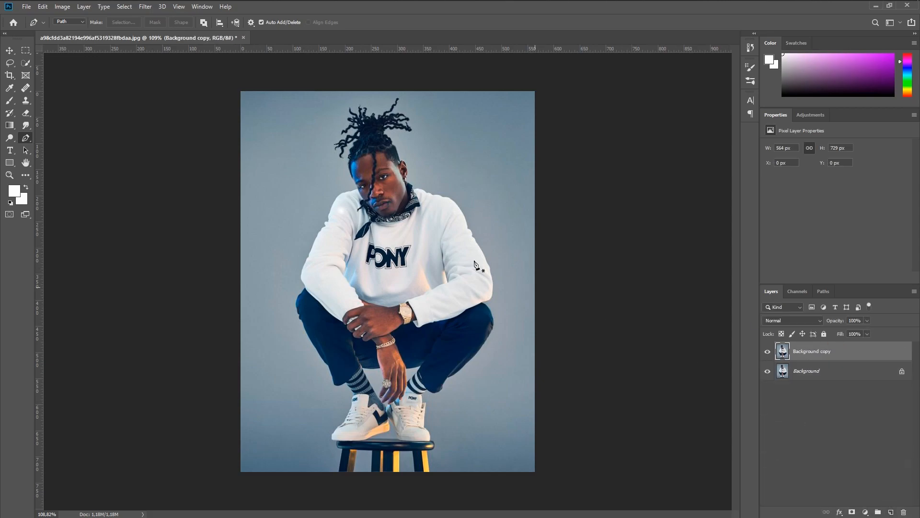
# - Apply the Creative preset Red Lift Matte to the Background copy layer through the Camera Raw filter and hide the original Background layer
pyautogui.click(145, 7)
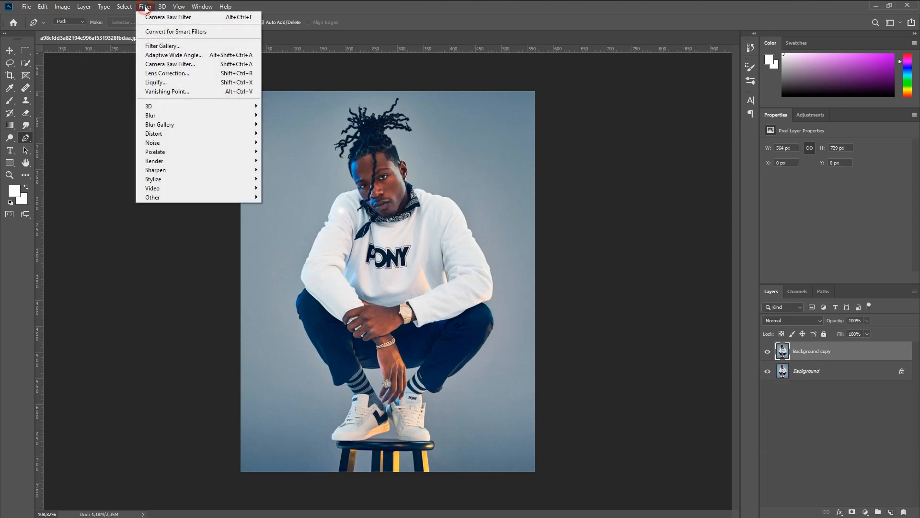
pyautogui.click(157, 62)
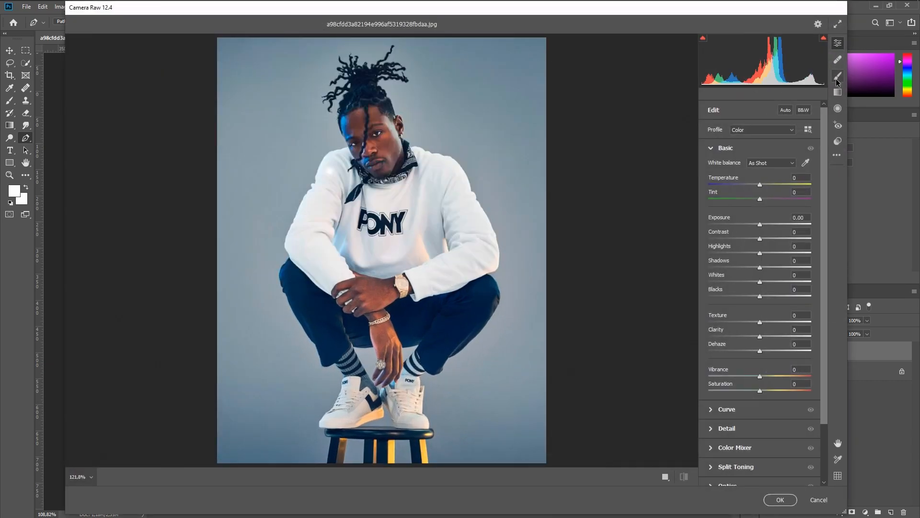
pyautogui.click(838, 141)
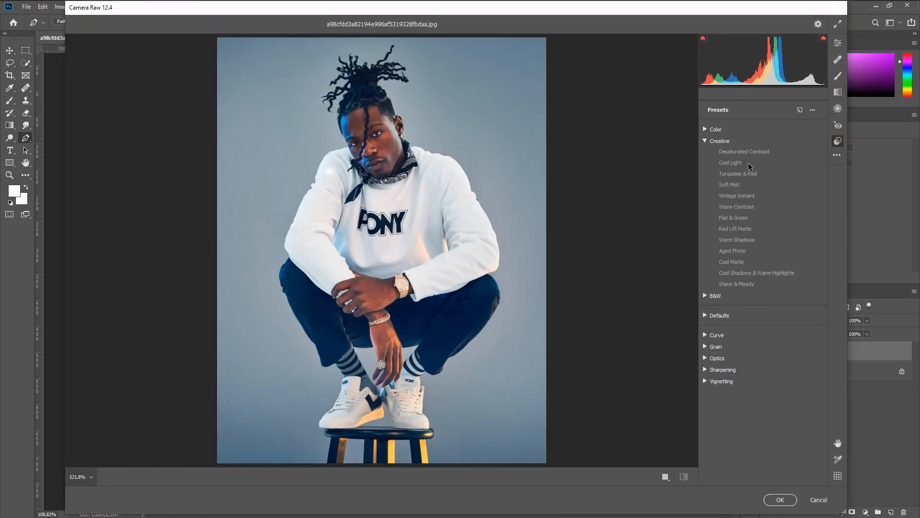
pyautogui.click(741, 229)
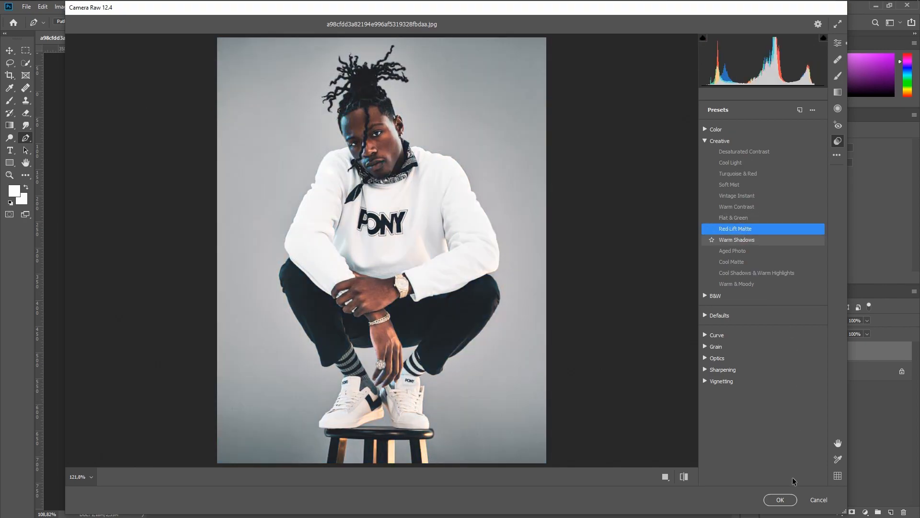
pyautogui.click(780, 499)
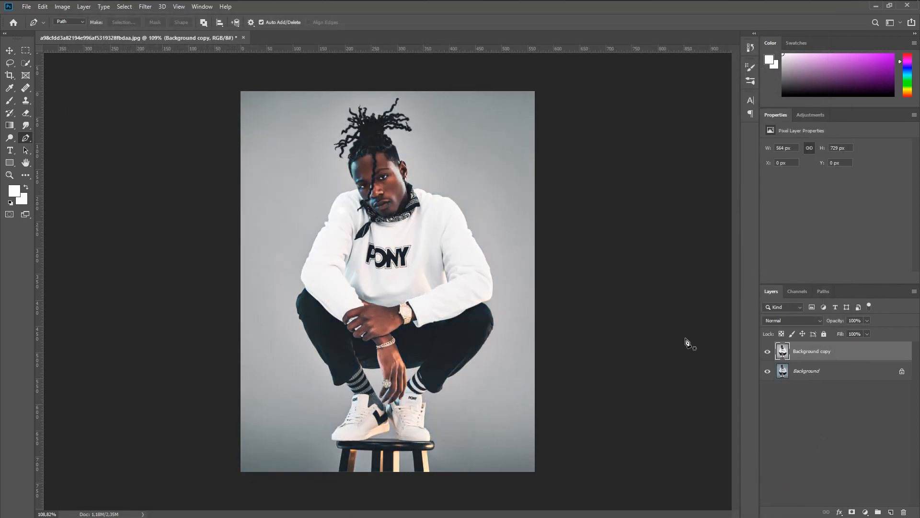
pyautogui.click(767, 353)
pyautogui.click(768, 353)
# - Add a new layer above Background copy and give it a magenta Outer Glow effect
pyautogui.click(892, 513)
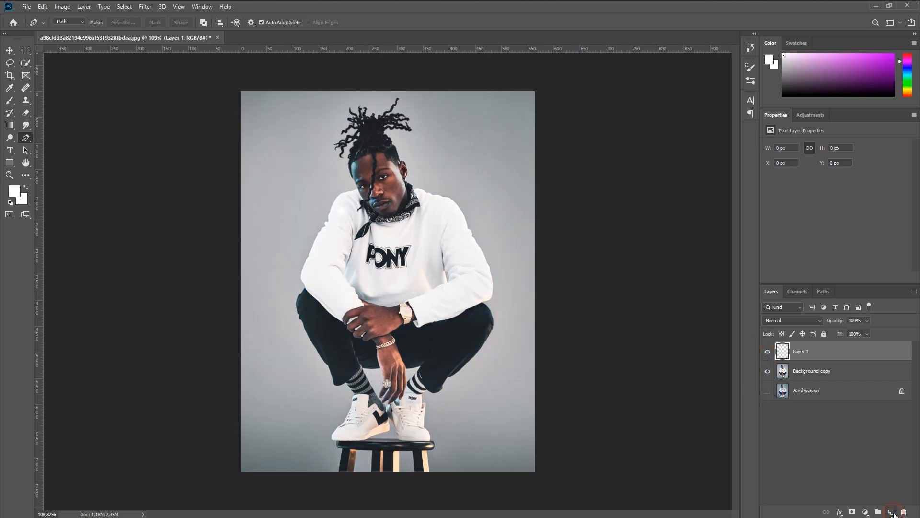
pyautogui.doubleClick(832, 351)
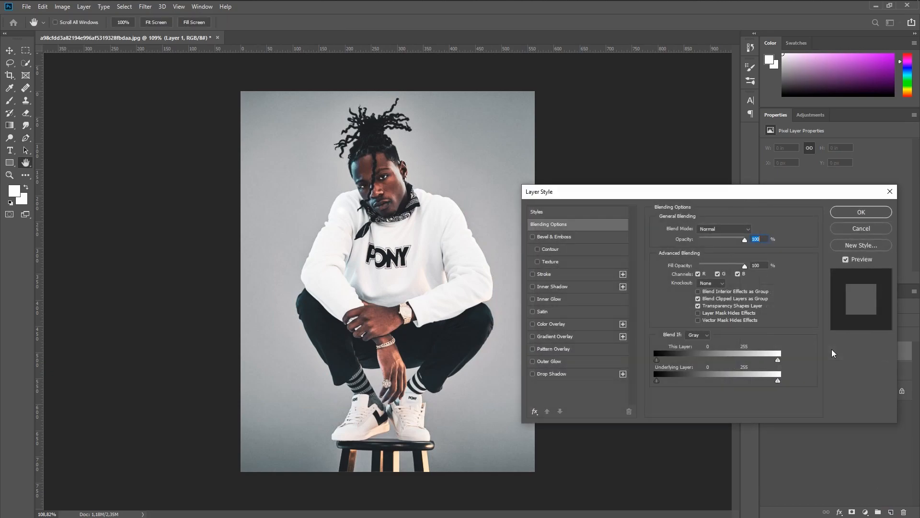
pyautogui.click(582, 364)
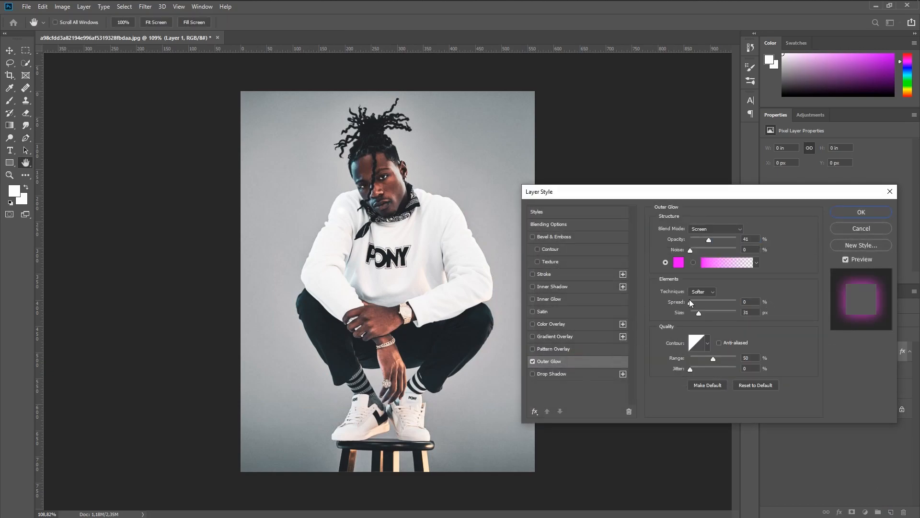
pyautogui.click(854, 211)
# - Trace the right edge and base of the shirt logo's Y in white with a hard 3 px brush
pyautogui.press('p')
pyautogui.scroll(2, 399, 248)
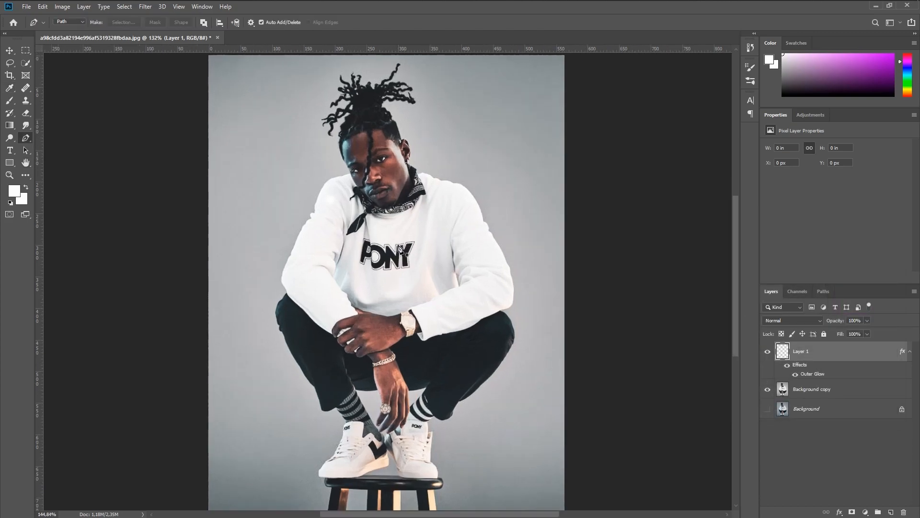
pyautogui.scroll(15, 399, 248)
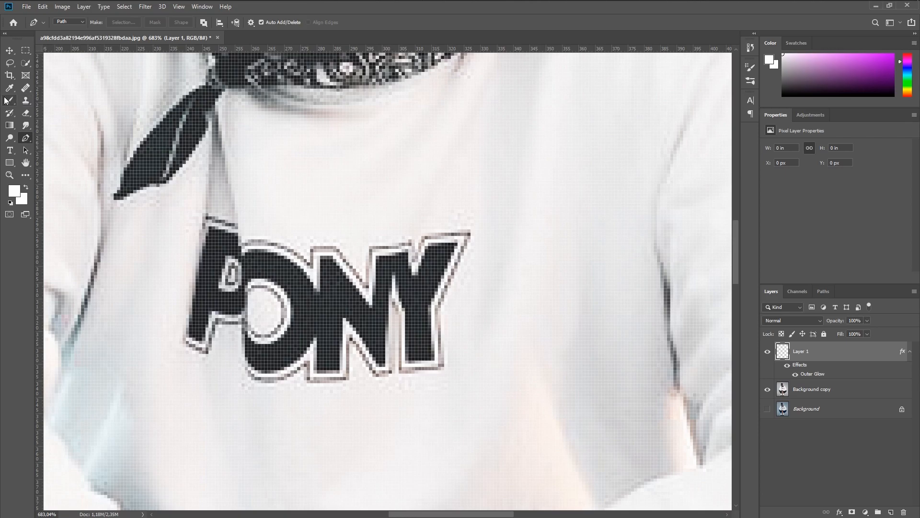
pyautogui.click(6, 100)
pyautogui.scroll(4, 456, 254)
pyautogui.keyDown('alt'); pyautogui.rightClick(467, 234); pyautogui.keyUp('alt')
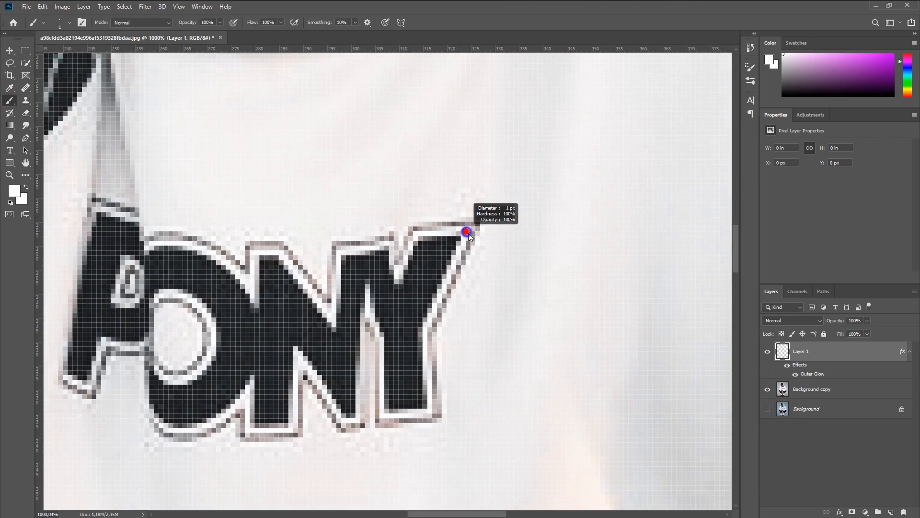
pyautogui.keyDown('alt'); pyautogui.rightClick(469, 235); pyautogui.keyUp('alt')
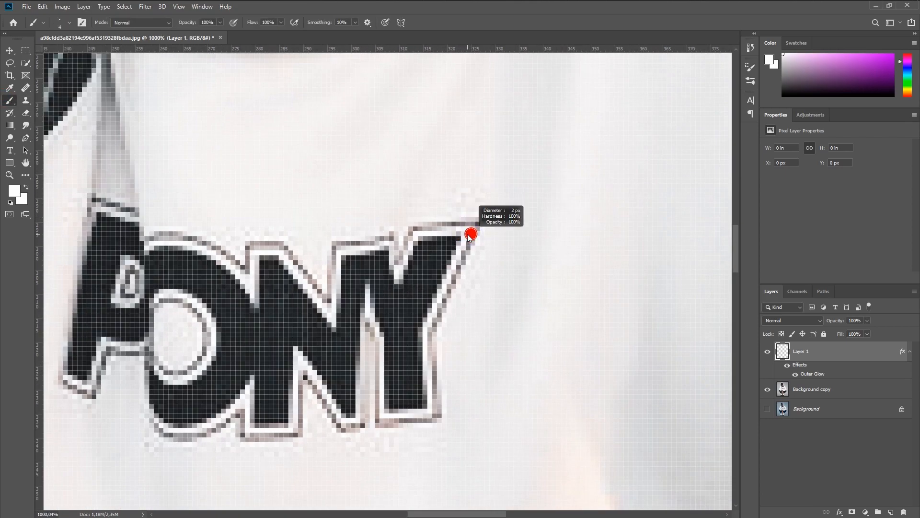
pyautogui.click(470, 232)
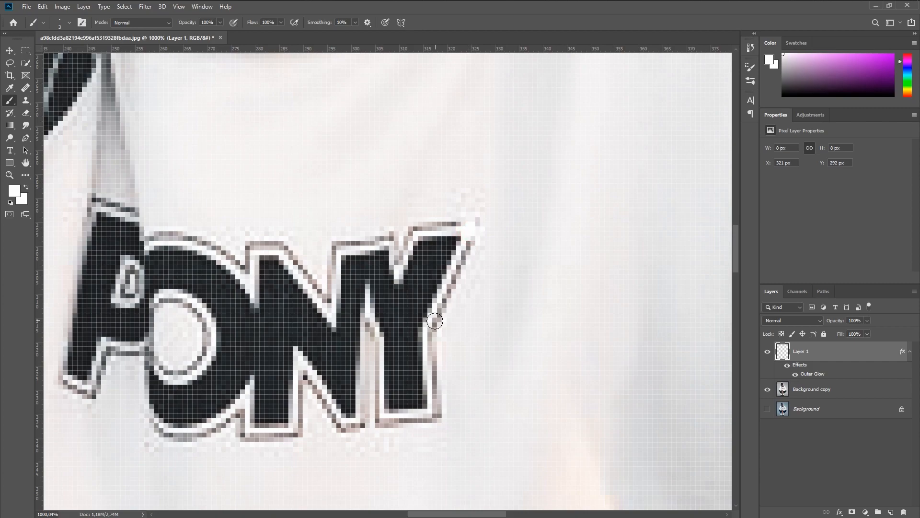
pyautogui.keyDown('shift'); pyautogui.click(429, 327); pyautogui.keyUp('shift')
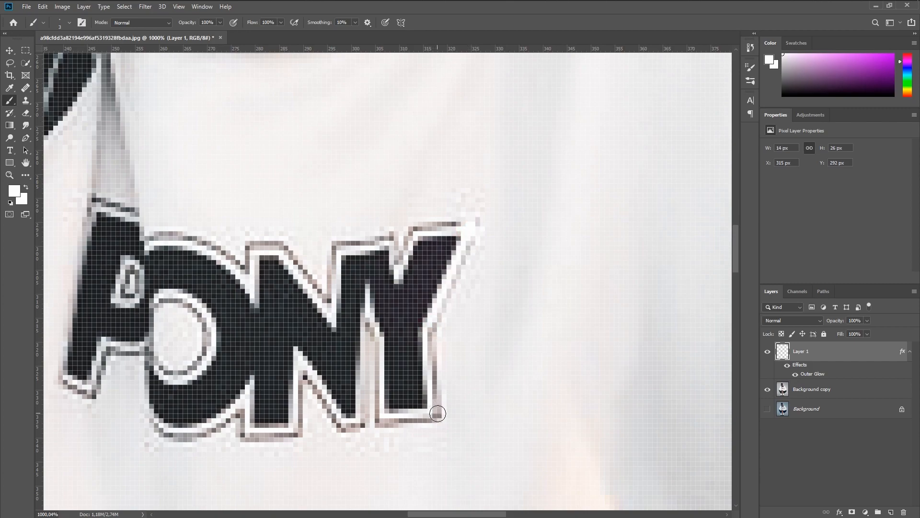
pyautogui.keyDown('shift'); pyautogui.click(436, 414); pyautogui.keyUp('shift')
pyautogui.keyDown('shift'); pyautogui.click(381, 422); pyautogui.keyUp('shift')
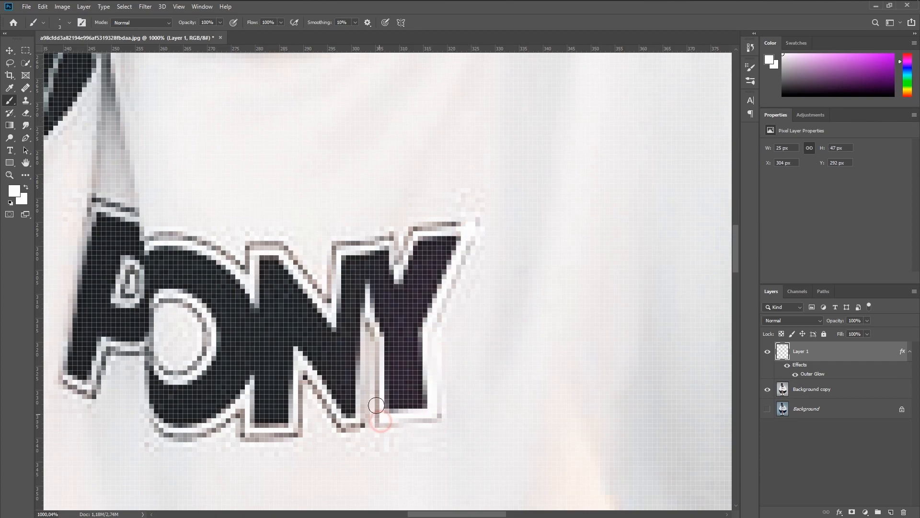
# - Continue the white outline through the gap between Y and N, around the N's lower edges and along the O's underside
pyautogui.keyDown('shift'); pyautogui.click(375, 337); pyautogui.keyUp('shift')
pyautogui.keyDown('shift'); pyautogui.click(368, 313); pyautogui.keyUp('shift')
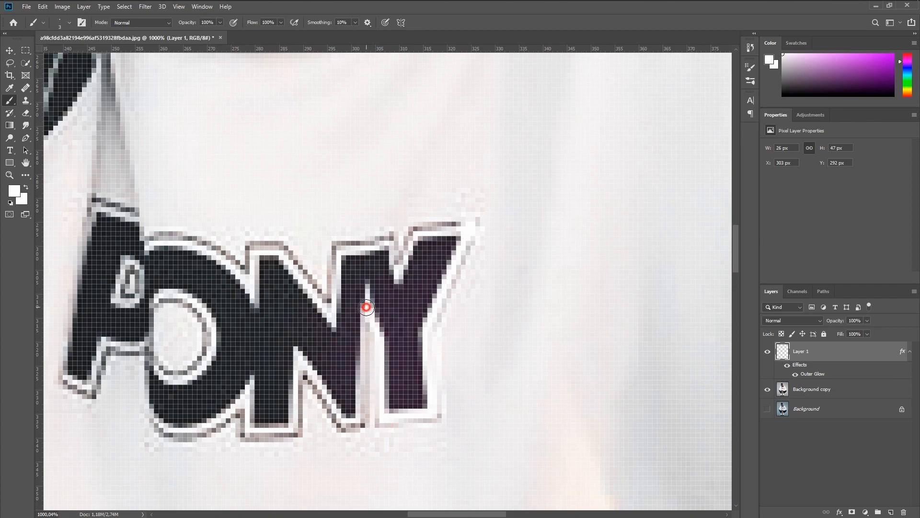
pyautogui.keyDown('shift'); pyautogui.click(365, 420); pyautogui.keyUp('shift')
pyautogui.keyDown('shift'); pyautogui.click(339, 422); pyautogui.keyUp('shift')
pyautogui.keyDown('shift'); pyautogui.click(301, 362); pyautogui.keyUp('shift')
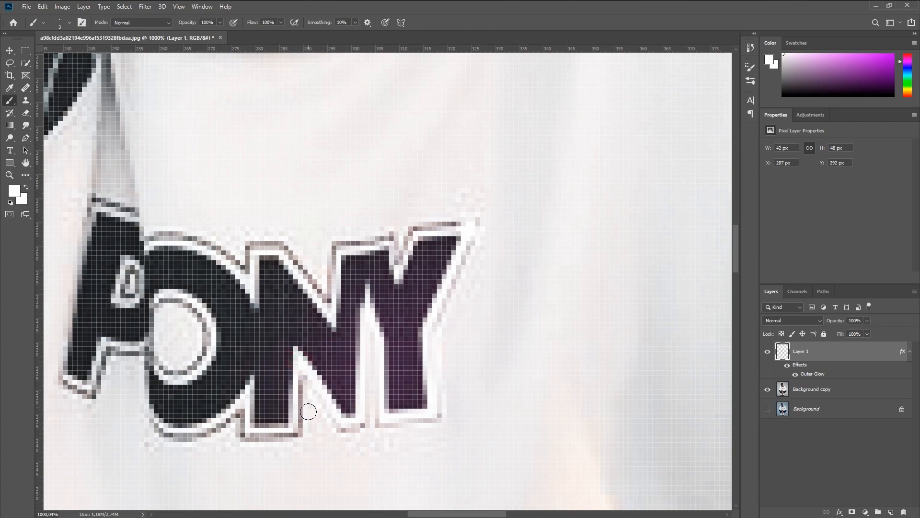
pyautogui.keyDown('shift'); pyautogui.click(300, 433); pyautogui.keyUp('shift')
pyautogui.keyDown('shift'); pyautogui.click(263, 434); pyautogui.keyUp('shift')
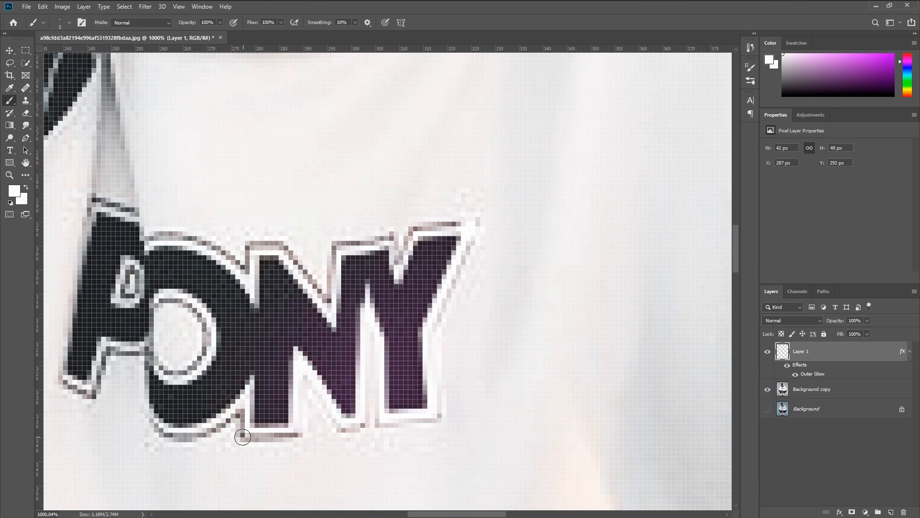
pyautogui.keyDown('shift'); pyautogui.click(243, 437); pyautogui.keyUp('shift')
pyautogui.keyDown('shift'); pyautogui.click(248, 391); pyautogui.keyUp('shift')
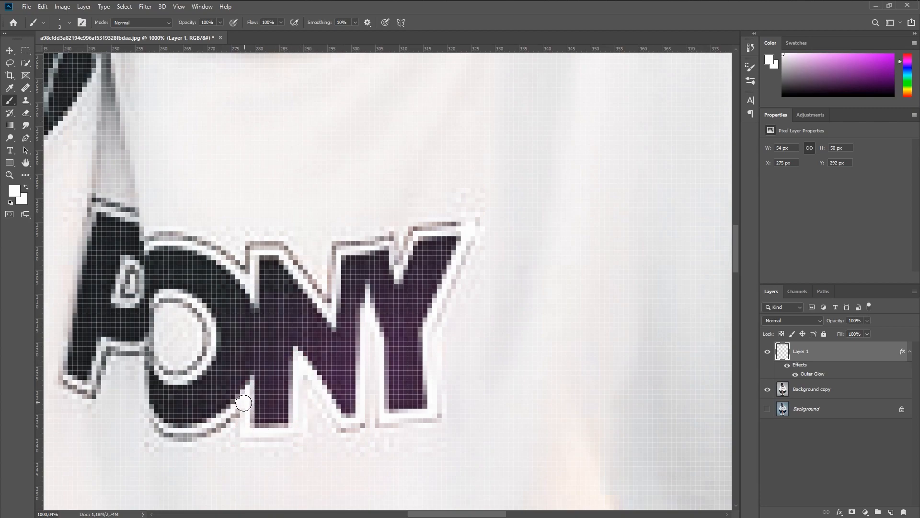
pyautogui.moveTo(242, 403)
pyautogui.mouseDown()
pyautogui.moveTo(193, 432)
pyautogui.moveTo(175, 435)
pyautogui.moveTo(149, 417)
pyautogui.mouseUp()
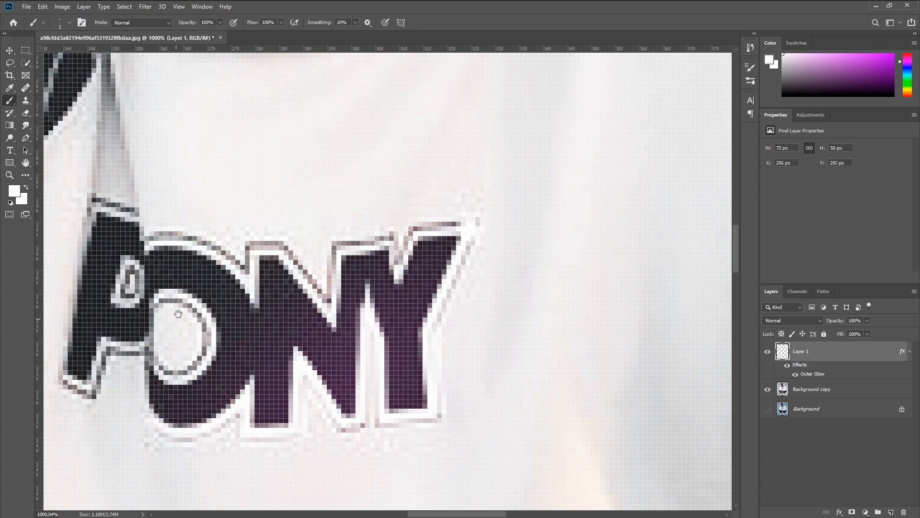
# - Trace the upper edges of the logo's Y and N with the white brush, down to the notch beside the O
pyautogui.moveTo(177, 314); pyautogui.dragTo(254, 326)
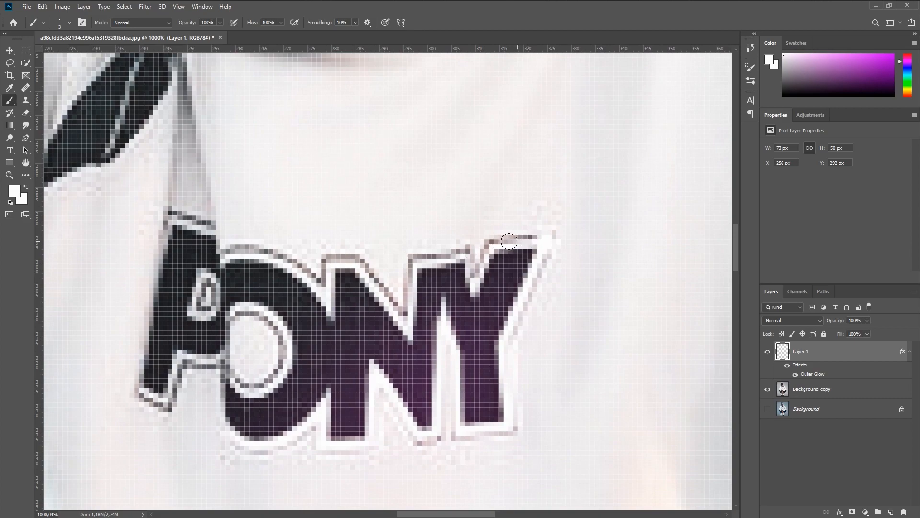
pyautogui.moveTo(544, 241); pyautogui.dragTo(493, 246)
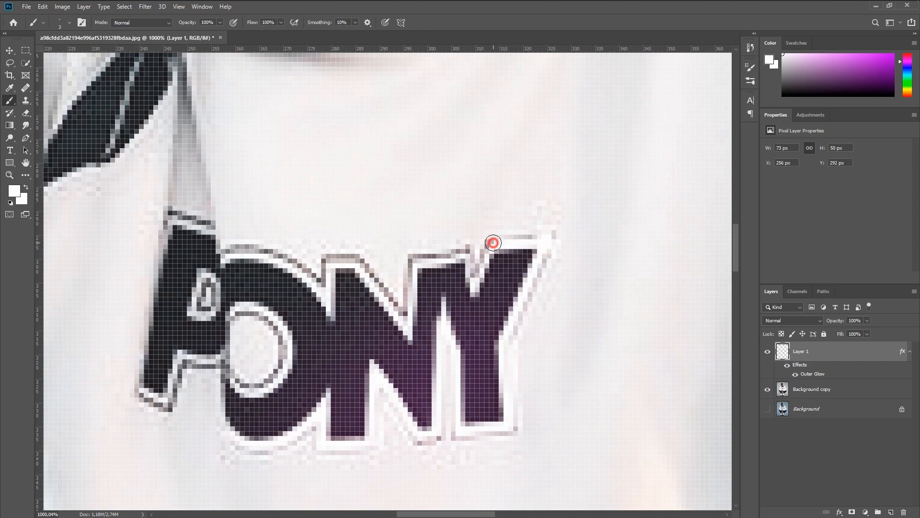
pyautogui.moveTo(476, 287)
pyautogui.mouseDown()
pyautogui.moveTo(466, 253)
pyautogui.moveTo(414, 256)
pyautogui.mouseUp()
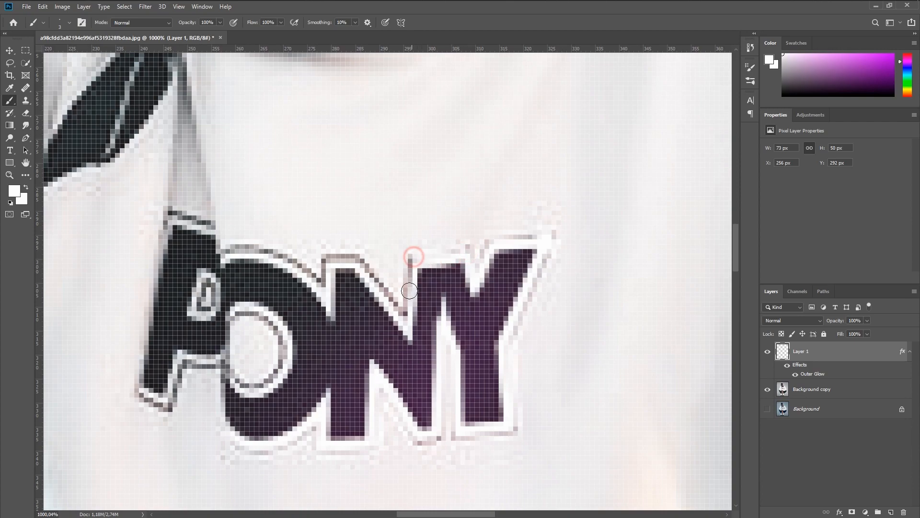
pyautogui.keyDown('shift'); pyautogui.click(410, 331); pyautogui.keyUp('shift')
pyautogui.keyDown('shift'); pyautogui.click(358, 265); pyautogui.keyUp('shift')
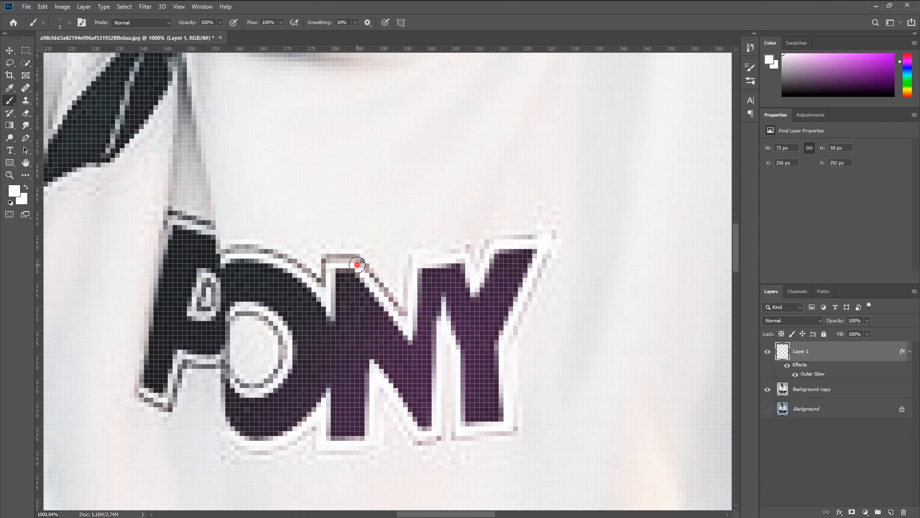
pyautogui.keyDown('shift'); pyautogui.click(328, 261); pyautogui.keyUp('shift')
pyautogui.keyDown('shift'); pyautogui.click(329, 310); pyautogui.keyUp('shift')
# - Continue the white outline over the top of the O and around the outside of the P
pyautogui.moveTo(329, 309)
pyautogui.mouseDown()
pyautogui.moveTo(287, 262)
pyautogui.moveTo(226, 251)
pyautogui.moveTo(366, 256)
pyautogui.moveTo(343, 230)
pyautogui.moveTo(273, 199)
pyautogui.mouseUp()
pyautogui.scroll(7, 354, 223)
pyautogui.scroll(-4, 367, 330)
pyautogui.scroll(-1, 367, 330)
pyautogui.scroll(-3, 359, 375)
pyautogui.moveTo(308, 330); pyautogui.dragTo(341, 353)
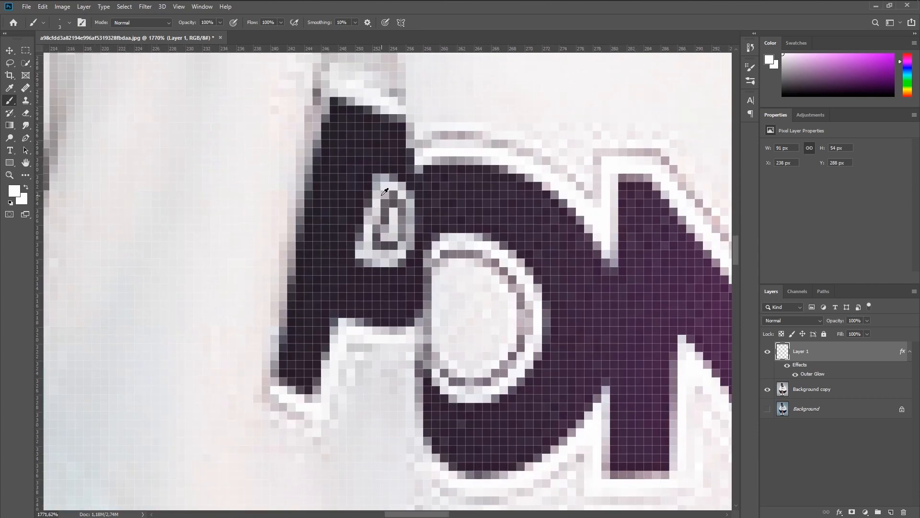
# - Trace the inner openings of the P and the O in white, reducing the brush to 2 px
pyautogui.keyDown('alt'); pyautogui.rightClick(380, 195); pyautogui.keyUp('alt')
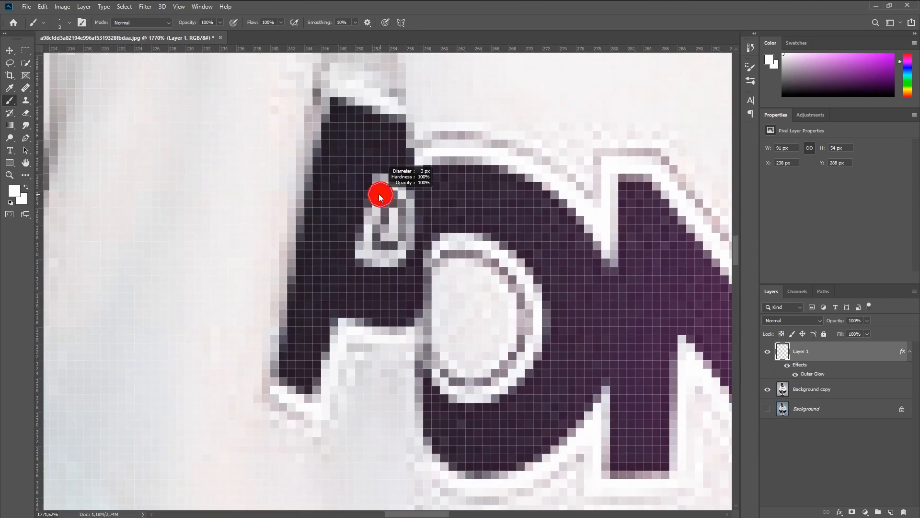
pyautogui.rightClick(382, 182)
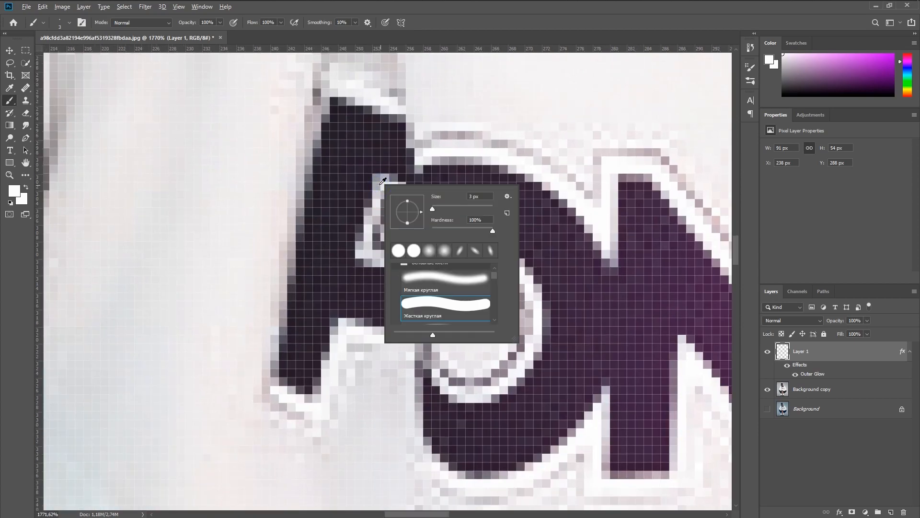
pyautogui.click(377, 188)
pyautogui.hotkey('ctrl', 'z')
pyautogui.keyDown('alt'); pyautogui.rightClick(377, 188); pyautogui.keyUp('alt')
pyautogui.click(383, 182)
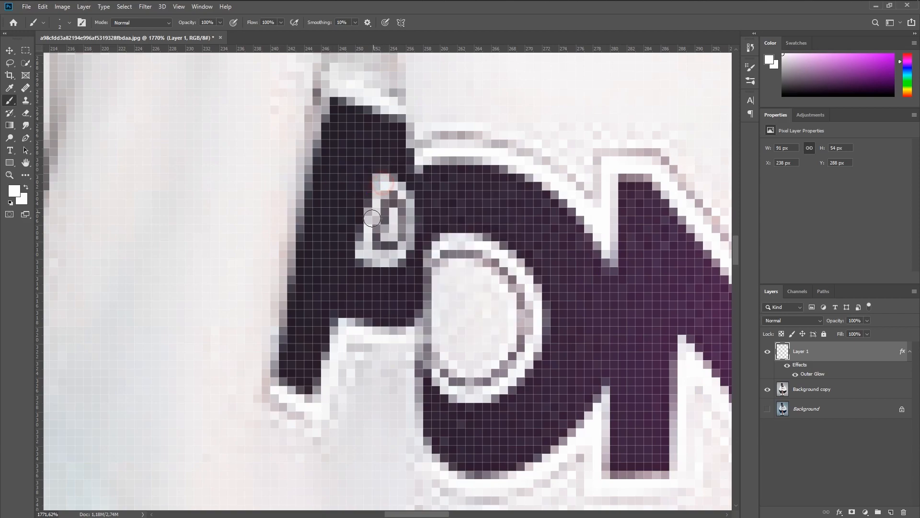
pyautogui.keyDown('shift'); pyautogui.click(360, 248); pyautogui.keyUp('shift')
pyautogui.moveTo(358, 248)
pyautogui.mouseDown()
pyautogui.moveTo(393, 259)
pyautogui.moveTo(408, 250)
pyautogui.moveTo(403, 201)
pyautogui.moveTo(388, 183)
pyautogui.mouseUp()
pyautogui.moveTo(434, 253)
pyautogui.mouseDown()
pyautogui.moveTo(436, 242)
pyautogui.moveTo(458, 235)
pyautogui.moveTo(487, 240)
pyautogui.moveTo(527, 282)
pyautogui.moveTo(543, 331)
pyautogui.moveTo(519, 370)
pyautogui.moveTo(475, 388)
pyautogui.moveTo(427, 370)
pyautogui.moveTo(436, 354)
pyautogui.mouseUp()
pyautogui.scroll(-5, 437, 353)
pyautogui.scroll(-6, 444, 341)
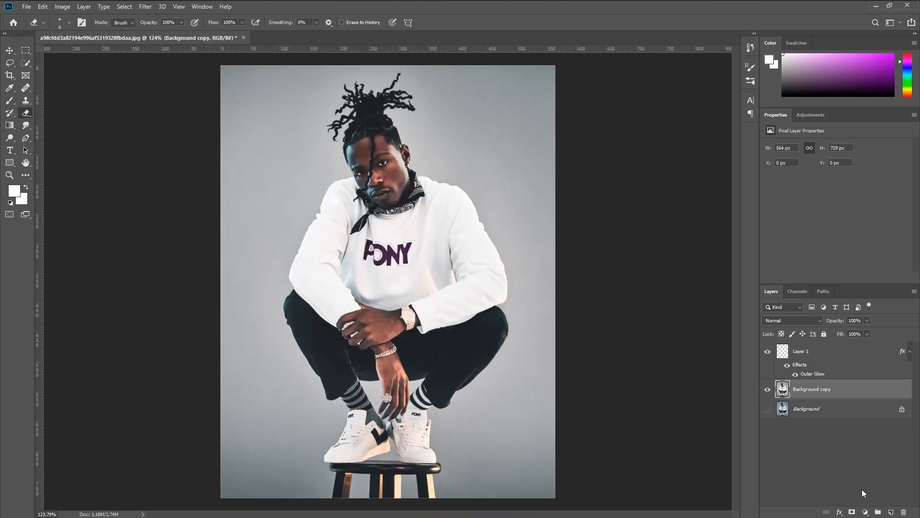
# - Try an Exposure adjustment layer set to -0.25 above Background copy, and delete that adjustment layer
pyautogui.click(865, 513)
pyautogui.click(864, 400)
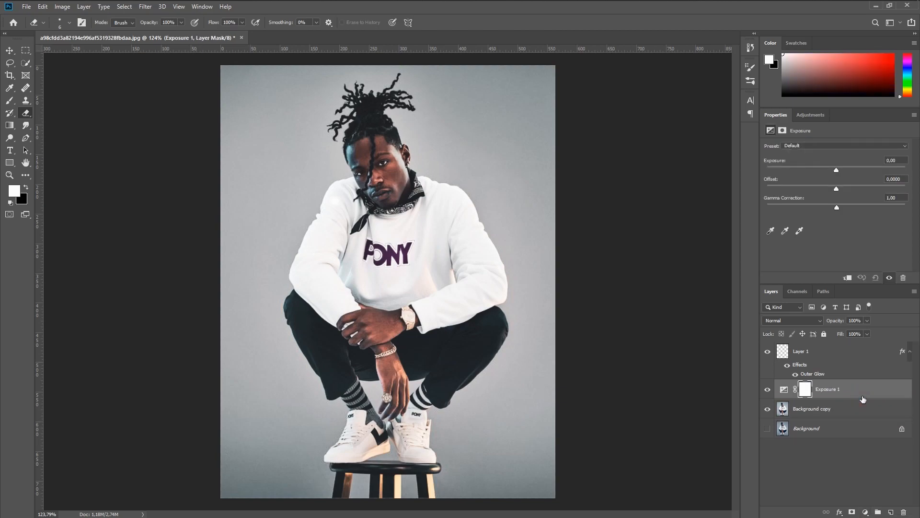
pyautogui.moveTo(836, 169)
pyautogui.mouseDown()
pyautogui.moveTo(814, 165)
pyautogui.moveTo(833, 166)
pyautogui.mouseUp()
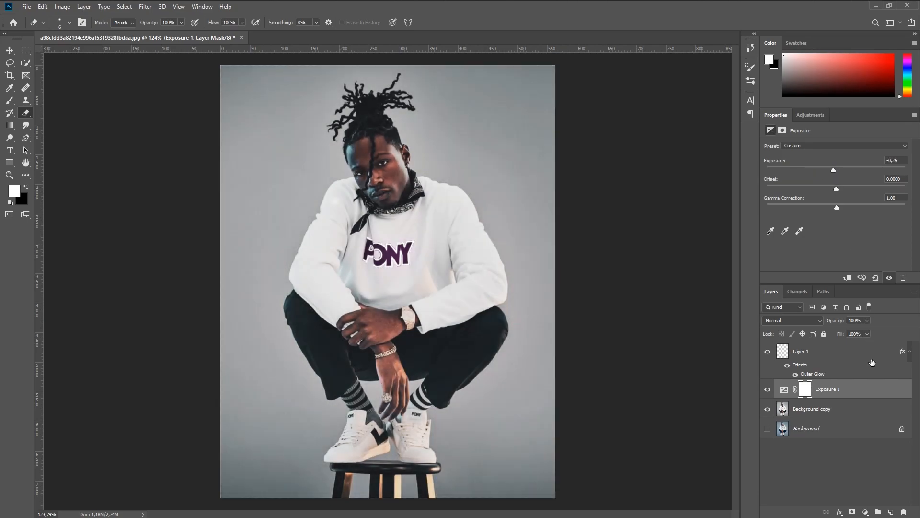
pyautogui.press('Delete')
# - Add a new layer above Layer 1 and give it an Outer Glow effect in blue
pyautogui.click(813, 355)
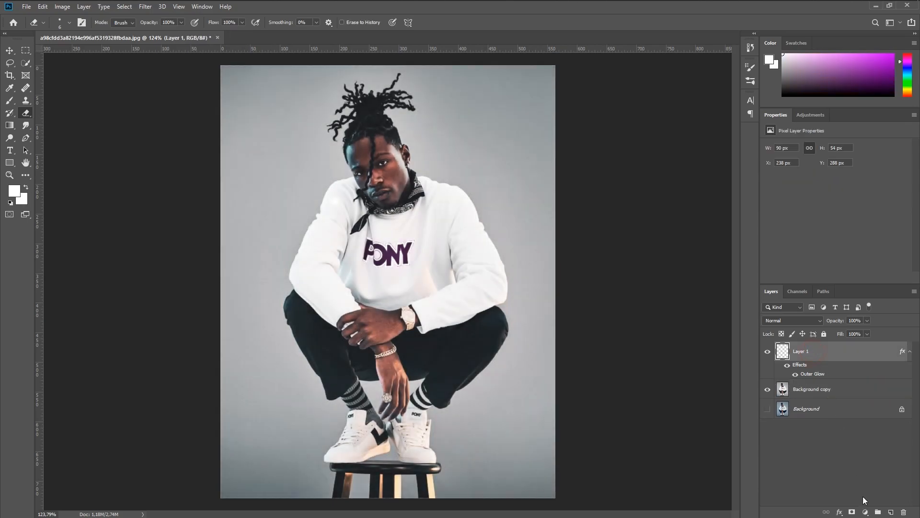
pyautogui.click(893, 512)
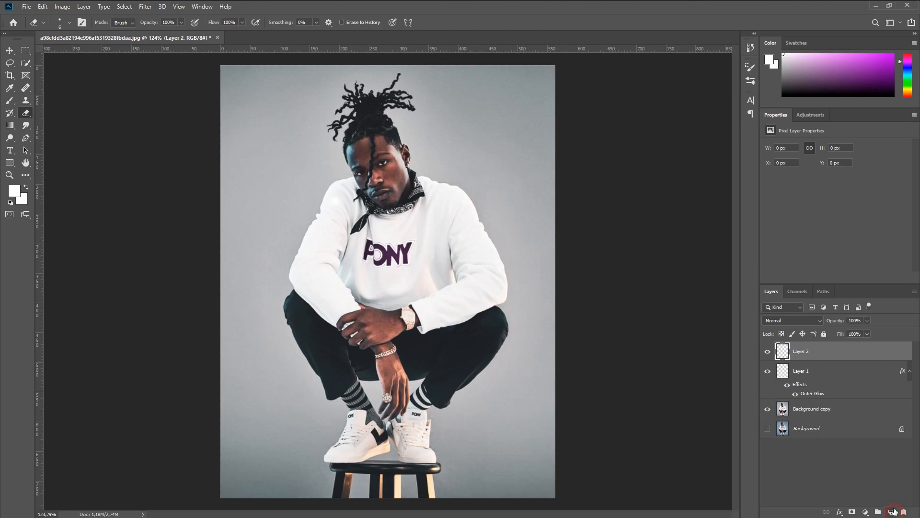
pyautogui.doubleClick(857, 359)
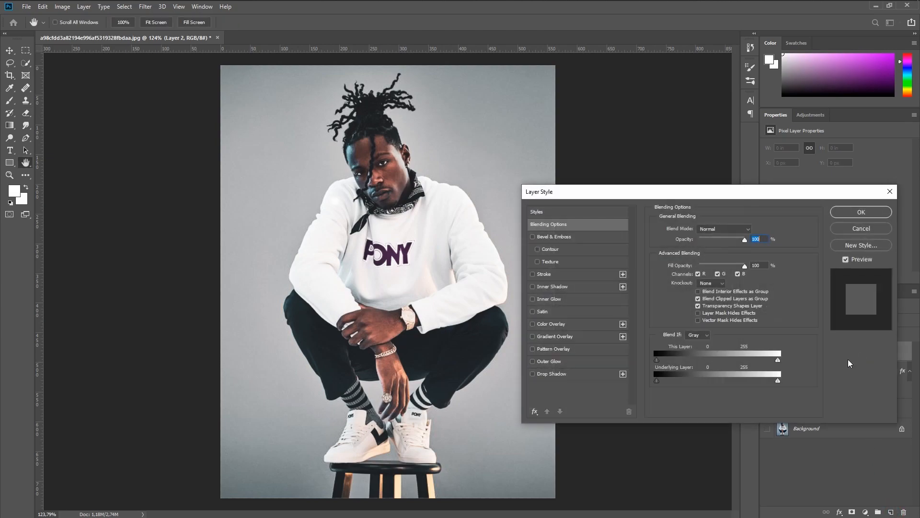
pyautogui.click(582, 362)
pyautogui.click(678, 261)
pyautogui.moveTo(796, 335); pyautogui.dragTo(795, 345)
pyautogui.click(884, 285)
pyautogui.click(861, 212)
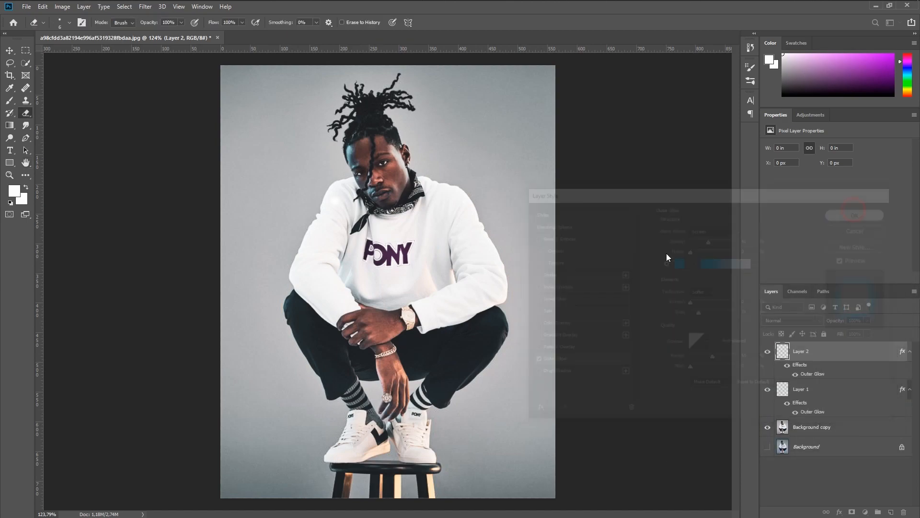
# - On Layer 2, trace the upper and lower edges of the left shoe's sole in white with a 3 px brush
pyautogui.scroll(9, 373, 436)
pyautogui.moveTo(408, 417); pyautogui.dragTo(409, 356)
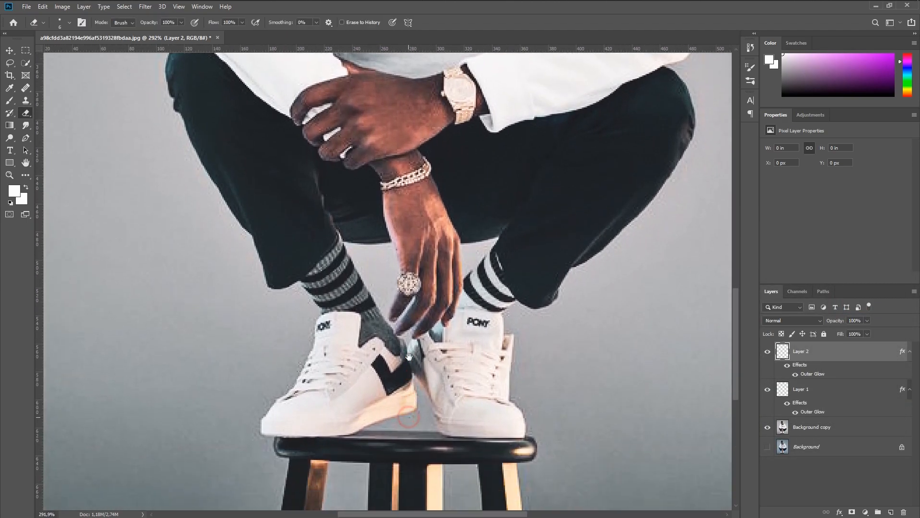
pyautogui.scroll(5, 410, 365)
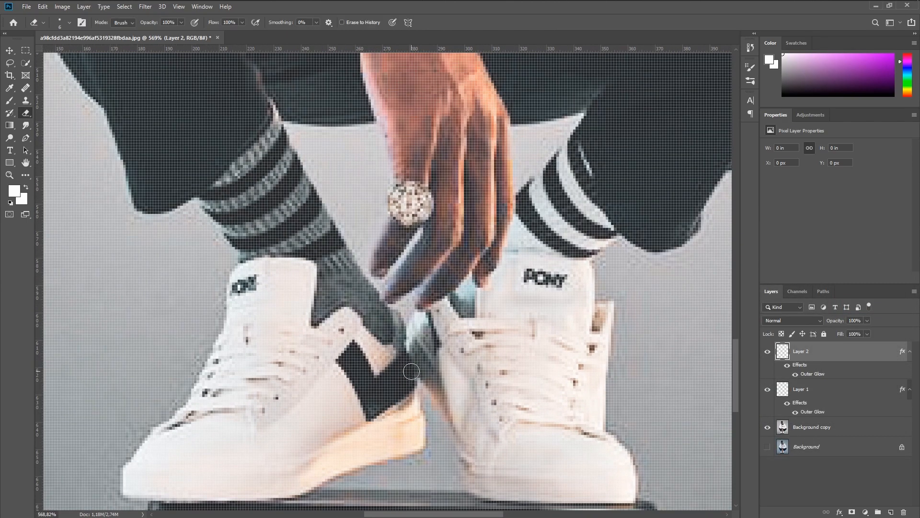
pyautogui.scroll(1, 397, 371)
pyautogui.moveTo(398, 414); pyautogui.dragTo(400, 334)
pyautogui.scroll(3, 355, 215)
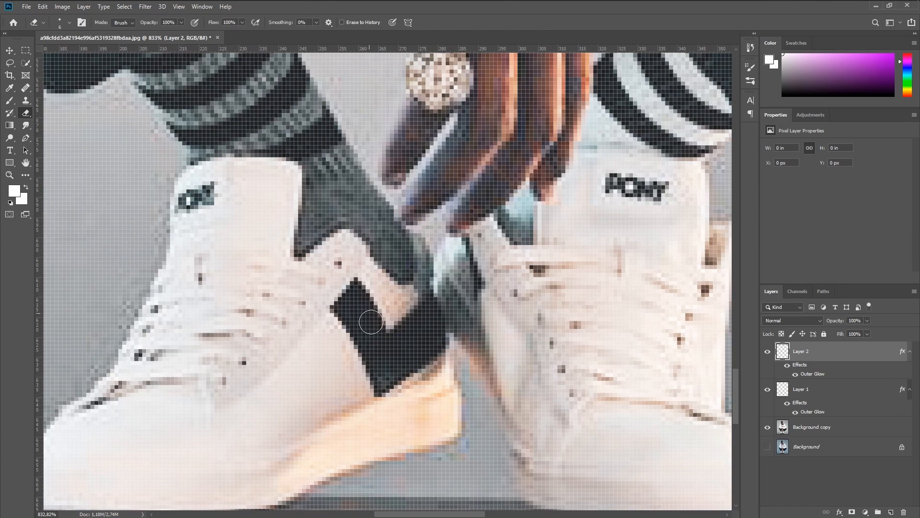
pyautogui.moveTo(371, 322); pyautogui.dragTo(545, 255)
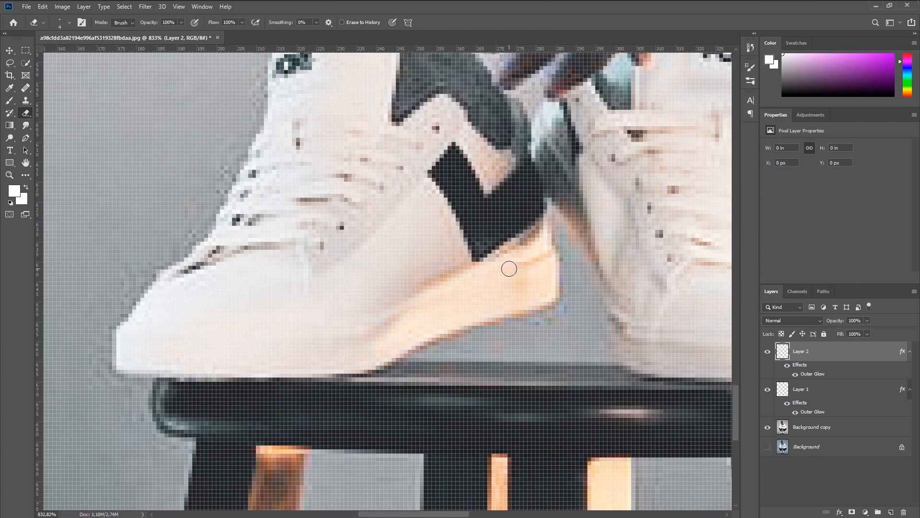
pyautogui.click(10, 101)
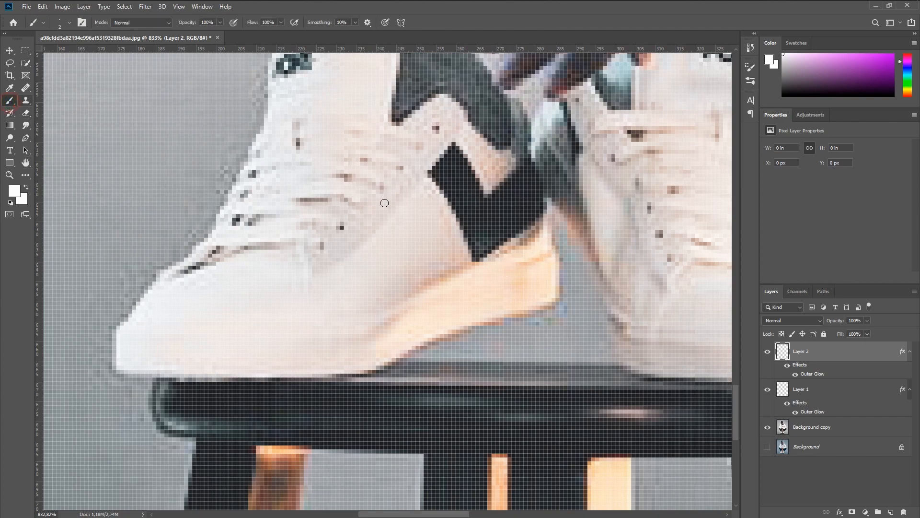
pyautogui.moveTo(554, 245)
pyautogui.mouseDown()
pyautogui.moveTo(458, 273)
pyautogui.moveTo(341, 324)
pyautogui.moveTo(118, 328)
pyautogui.mouseUp()
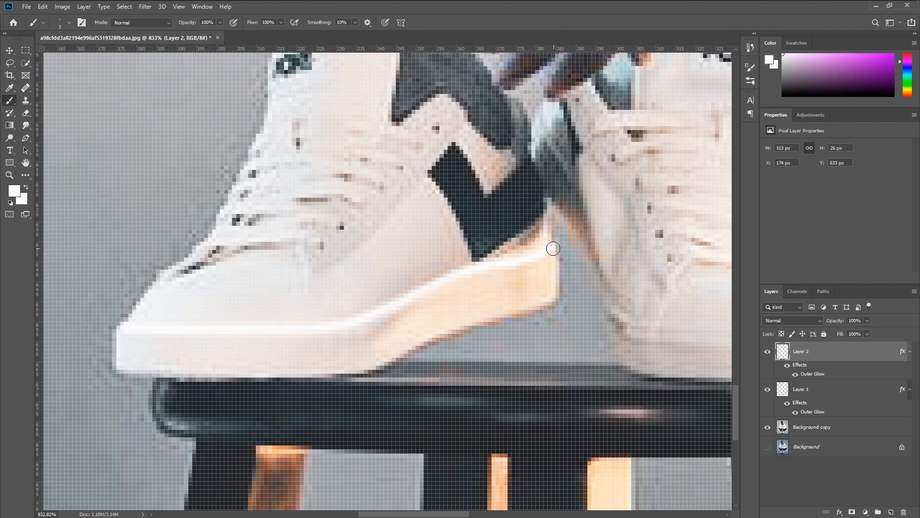
pyautogui.moveTo(555, 293)
pyautogui.mouseDown()
pyautogui.moveTo(455, 323)
pyautogui.moveTo(340, 369)
pyautogui.moveTo(120, 368)
pyautogui.mouseUp()
# - Trace the sole of the right shoe in white, along its inner side, bottom edge and upper seam
pyautogui.keyDown('alt'); pyautogui.scroll(-3, 310, 337); pyautogui.keyUp('alt')
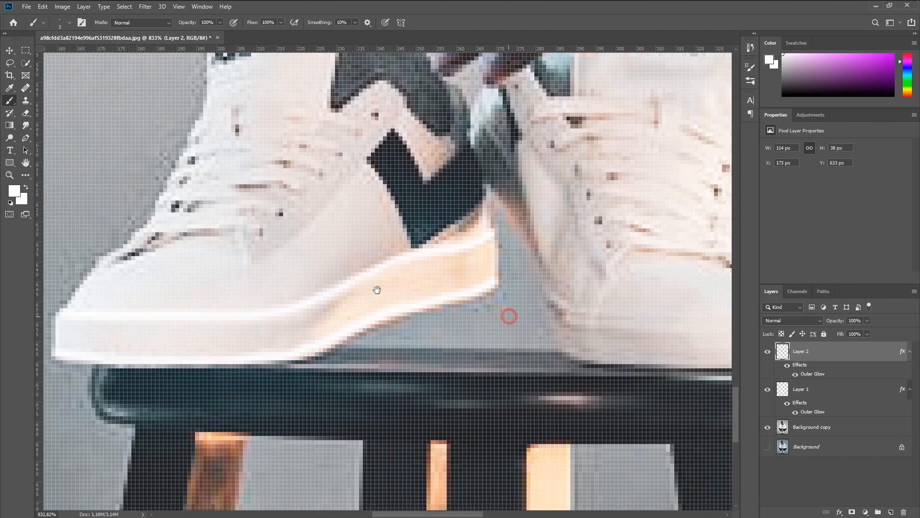
pyautogui.keyDown('alt'); pyautogui.scroll(-2, 408, 292); pyautogui.keyUp('alt')
pyautogui.keyDown('alt'); pyautogui.scroll(-2, 408, 292); pyautogui.keyUp('alt')
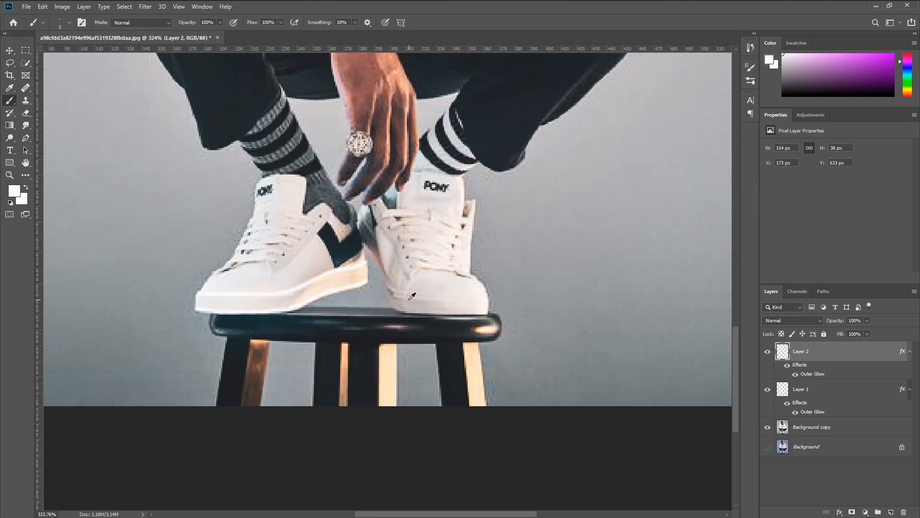
pyautogui.keyDown('alt'); pyautogui.scroll(4, 389, 281); pyautogui.keyUp('alt')
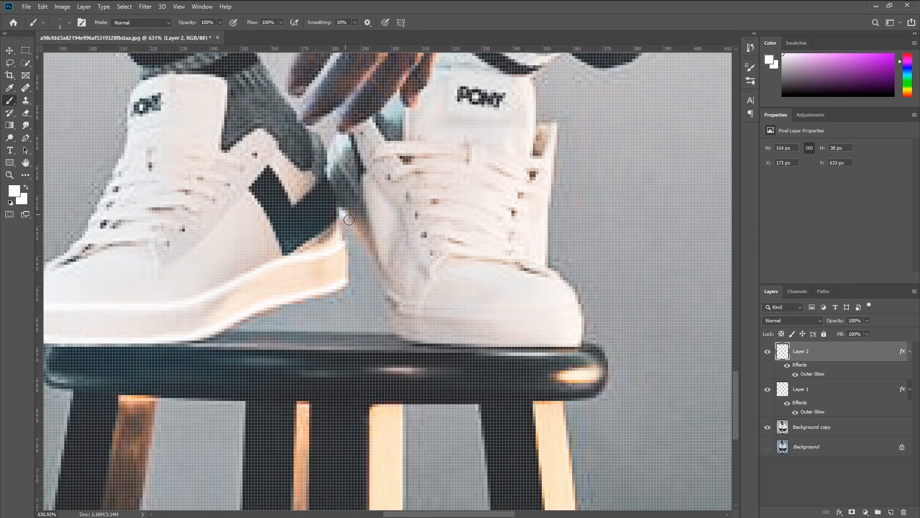
pyautogui.moveTo(374, 280)
pyautogui.mouseDown()
pyautogui.moveTo(407, 336)
pyautogui.moveTo(498, 340)
pyautogui.mouseUp()
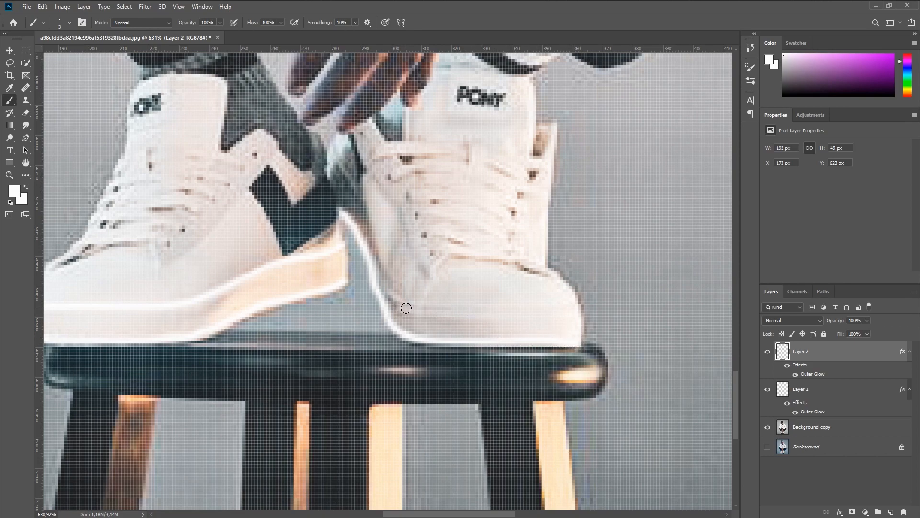
pyautogui.moveTo(408, 308); pyautogui.dragTo(425, 313)
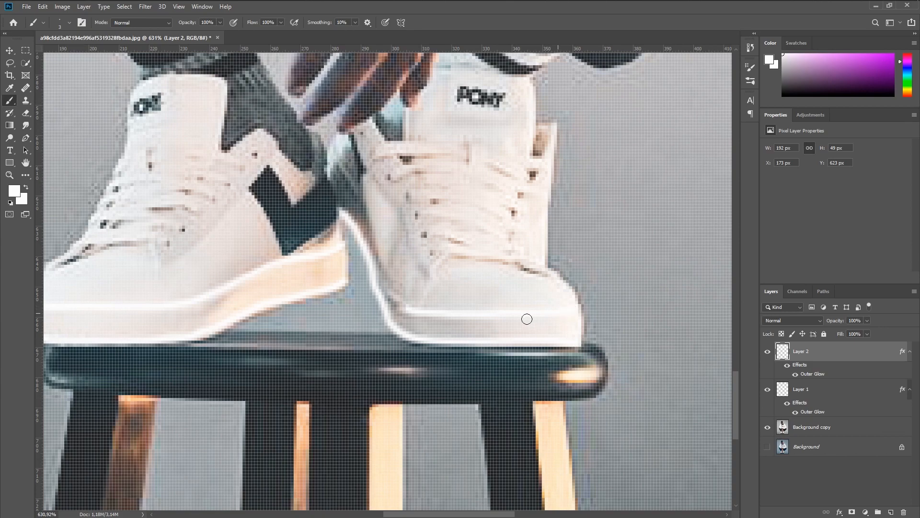
pyautogui.click(408, 309)
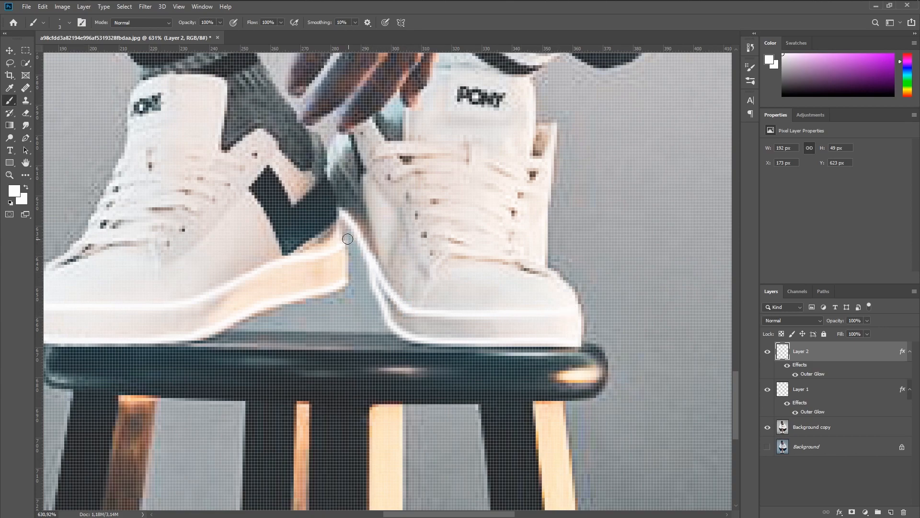
# - Try a darkening Exposure adjustment layer above Background copy to preview the glow
pyautogui.scroll(-5, 418, 214)
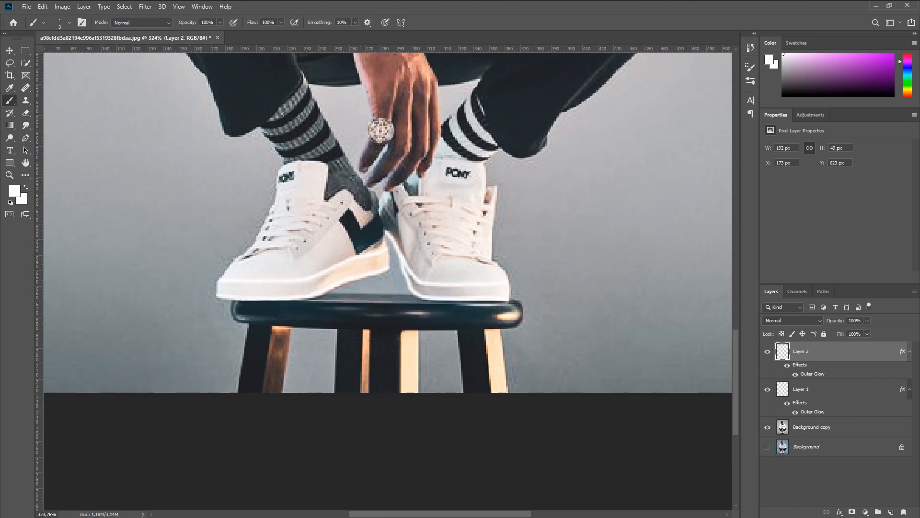
pyautogui.scroll(-1, 321, 150)
pyautogui.scroll(-4, 354, 208)
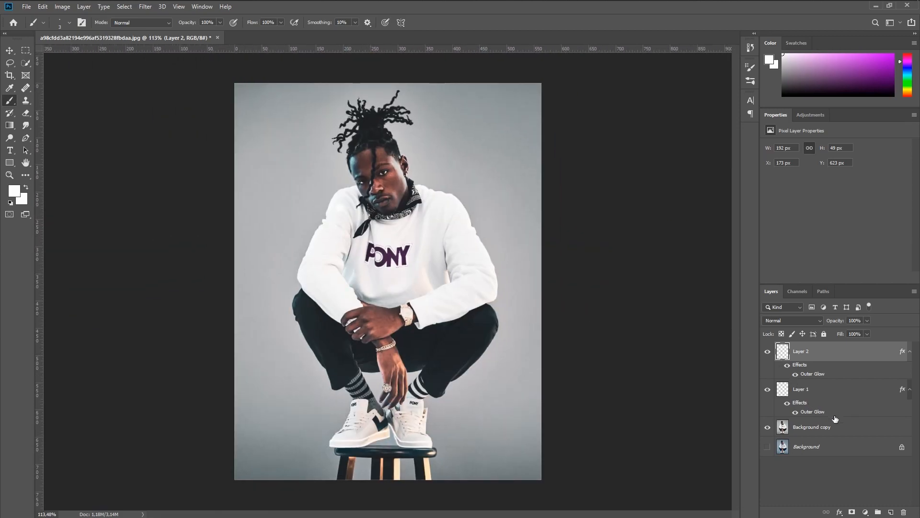
pyautogui.click(856, 427)
pyautogui.click(865, 512)
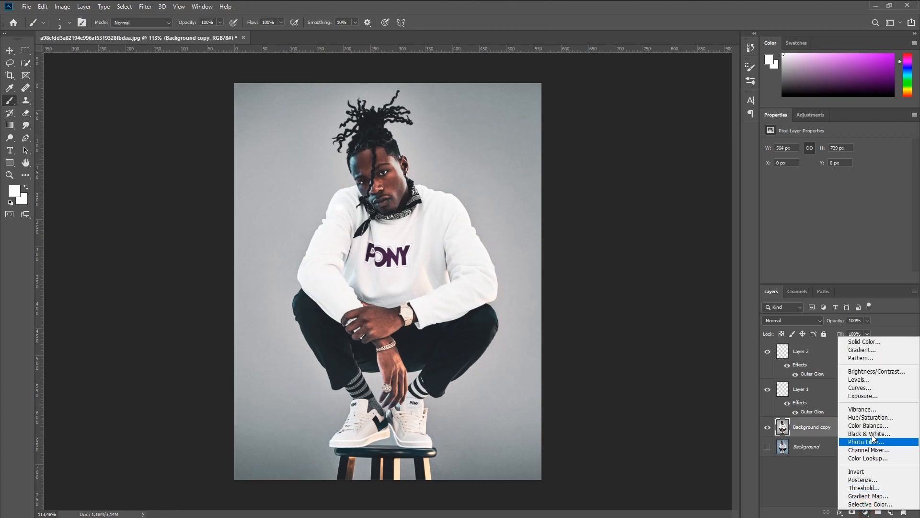
pyautogui.click(877, 396)
pyautogui.moveTo(838, 171); pyautogui.dragTo(810, 165)
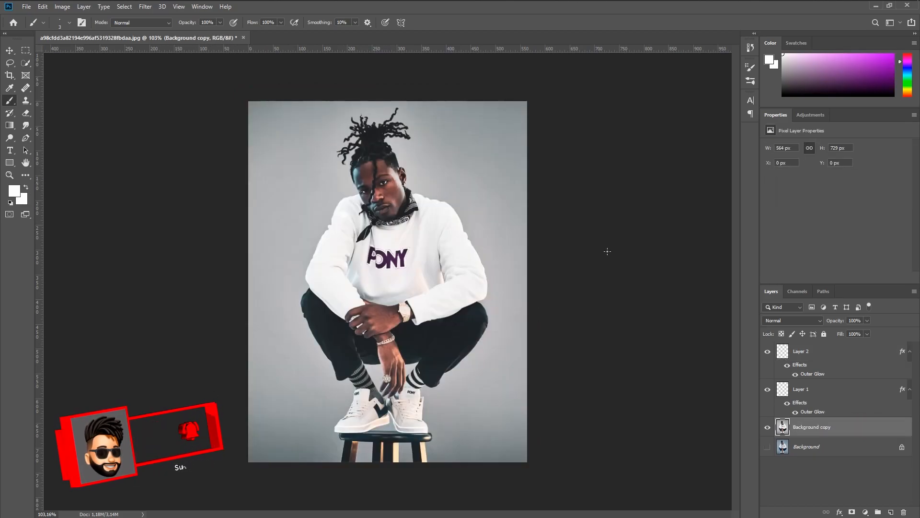
# - Rename Layer 2 as blue and Layer 1 as pink
pyautogui.scroll(2, 456, 192)
pyautogui.scroll(5, 471, 194)
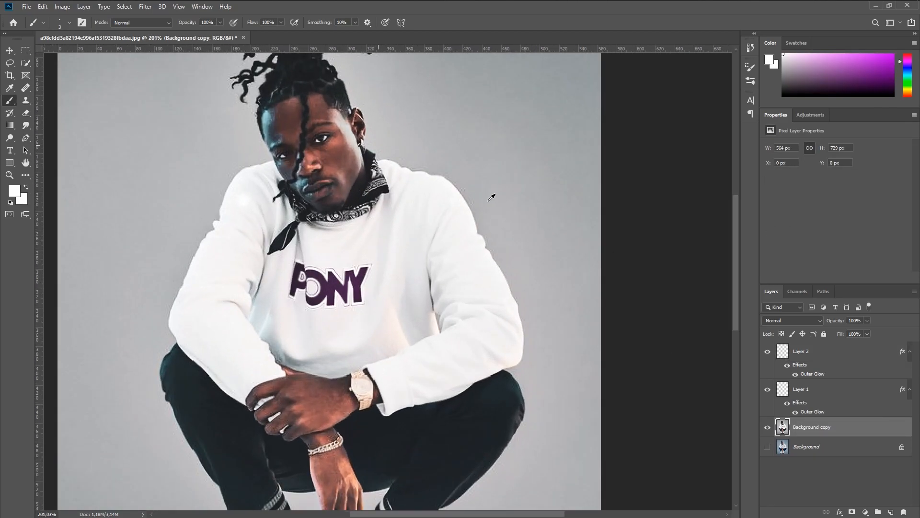
pyautogui.click(784, 354)
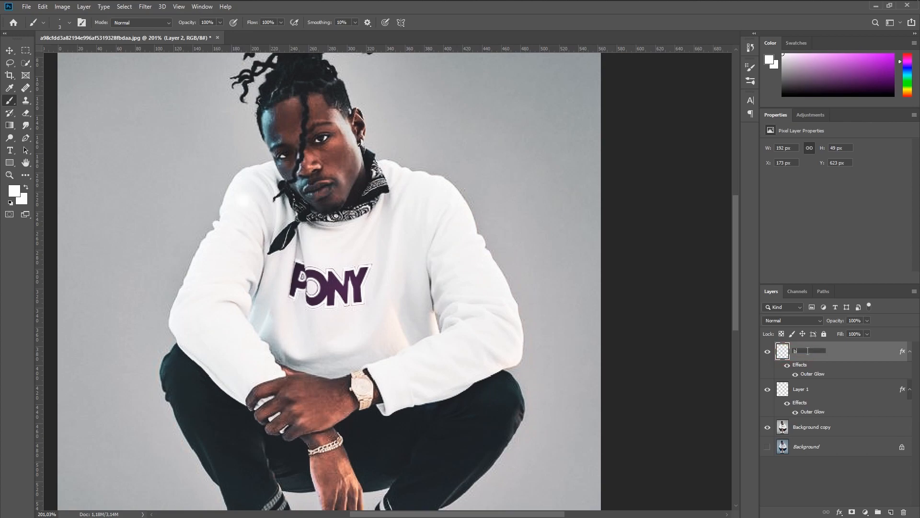
pyautogui.press('Return')
pyautogui.doubleClick(802, 389)
pyautogui.press('Return')
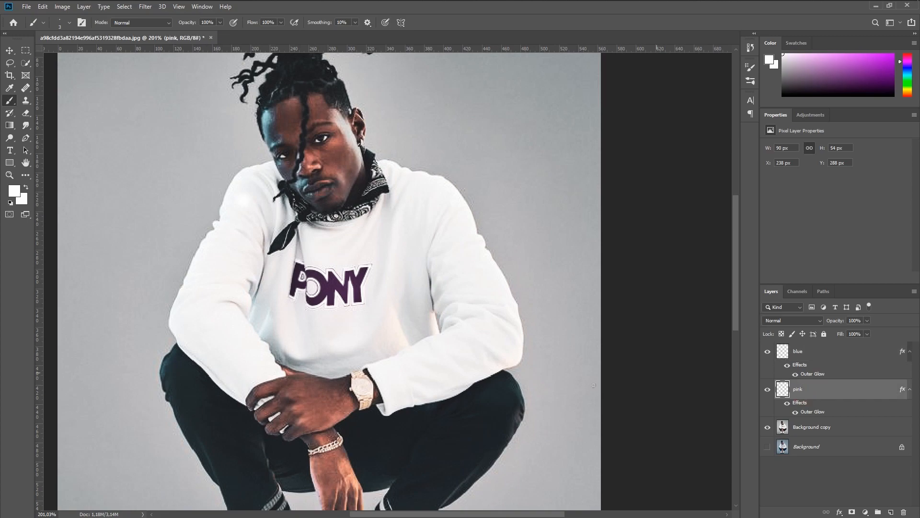
# - On the pink layer, outline the trouser leg on the photo's right side in white, from the knee down to the hem
pyautogui.scroll(-1, 554, 391)
pyautogui.scroll(10, 524, 390)
pyautogui.moveTo(524, 391); pyautogui.dragTo(499, 282)
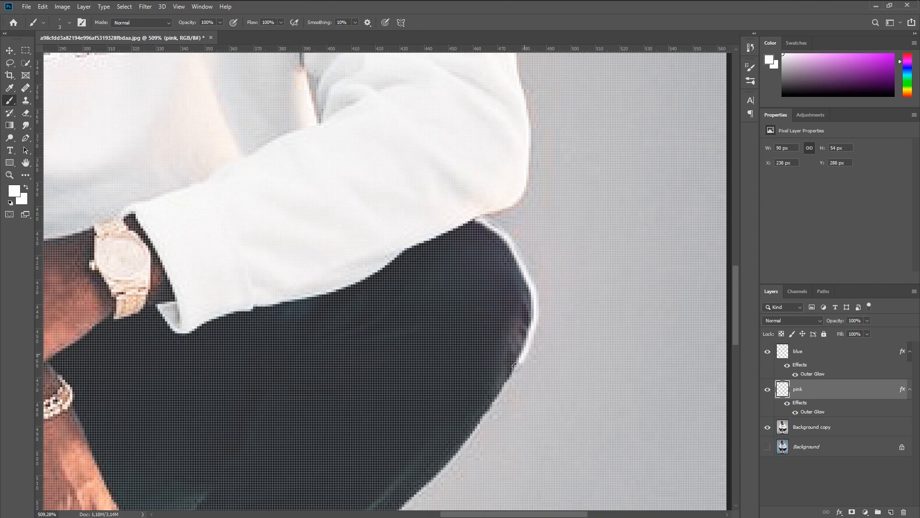
pyautogui.moveTo(510, 372); pyautogui.dragTo(573, 281)
pyautogui.scroll(-2, 573, 283)
pyautogui.scroll(4, 554, 393)
pyautogui.moveTo(598, 195); pyautogui.dragTo(474, 352)
pyautogui.moveTo(473, 346)
pyautogui.mouseDown()
pyautogui.moveTo(541, 227)
pyautogui.moveTo(400, 356)
pyautogui.moveTo(363, 408)
pyautogui.moveTo(288, 287)
pyautogui.moveTo(238, 279)
pyautogui.mouseUp()
# - Continue the white outline along the underside of the trousers and around the other leg, from hem to knee
pyautogui.scroll(-4, 330, 376)
pyautogui.scroll(3, 307, 386)
pyautogui.moveTo(238, 279); pyautogui.dragTo(409, 237)
pyautogui.moveTo(229, 242)
pyautogui.mouseDown()
pyautogui.moveTo(364, 231)
pyautogui.moveTo(405, 266)
pyautogui.mouseUp()
pyautogui.moveTo(356, 239); pyautogui.dragTo(226, 330)
pyautogui.moveTo(181, 304); pyautogui.dragTo(349, 306)
pyautogui.moveTo(394, 331)
pyautogui.mouseDown()
pyautogui.moveTo(326, 190)
pyautogui.moveTo(284, 147)
pyautogui.mouseUp()
pyautogui.moveTo(283, 144); pyautogui.dragTo(419, 322)
pyautogui.moveTo(420, 324)
pyautogui.mouseDown()
pyautogui.moveTo(395, 266)
pyautogui.moveTo(387, 338)
pyautogui.mouseUp()
pyautogui.moveTo(367, 268); pyautogui.dragTo(398, 103)
pyautogui.scroll(-2, 383, 199)
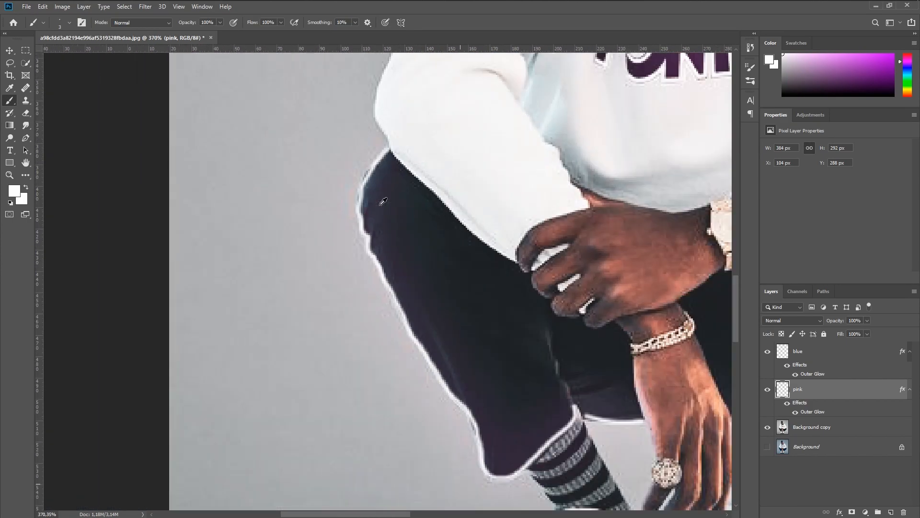
# - On the blue layer, outline the sweater in white over the photo's right shoulder, down the outer sleeve and along the forearm to the watch cuff
pyautogui.scroll(-3, 384, 199)
pyautogui.scroll(2, 483, 163)
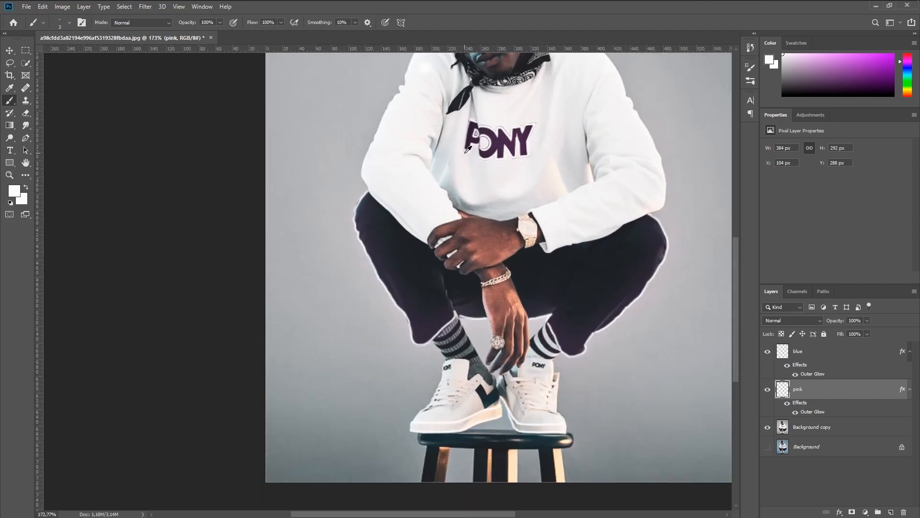
pyautogui.moveTo(484, 163); pyautogui.dragTo(434, 333)
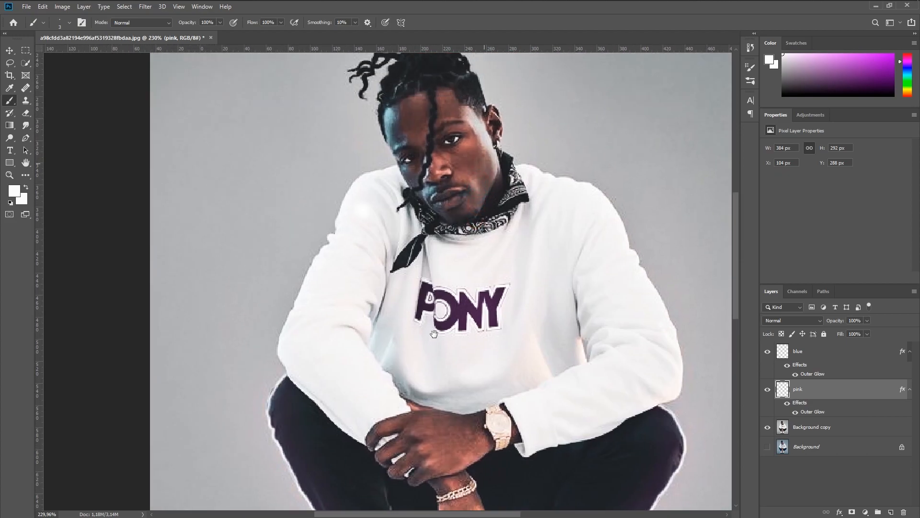
pyautogui.click(808, 351)
pyautogui.scroll(4, 499, 258)
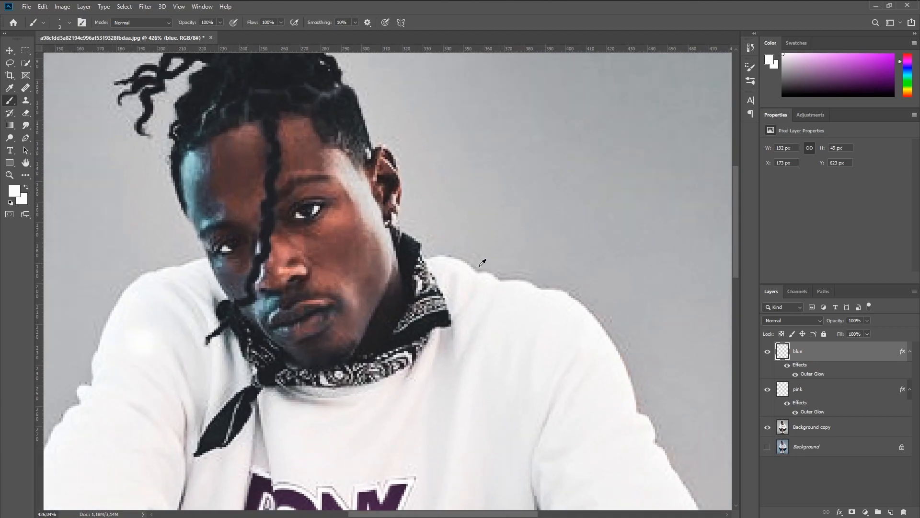
pyautogui.scroll(-1, 483, 262)
pyautogui.hscroll(2, 482, 262)
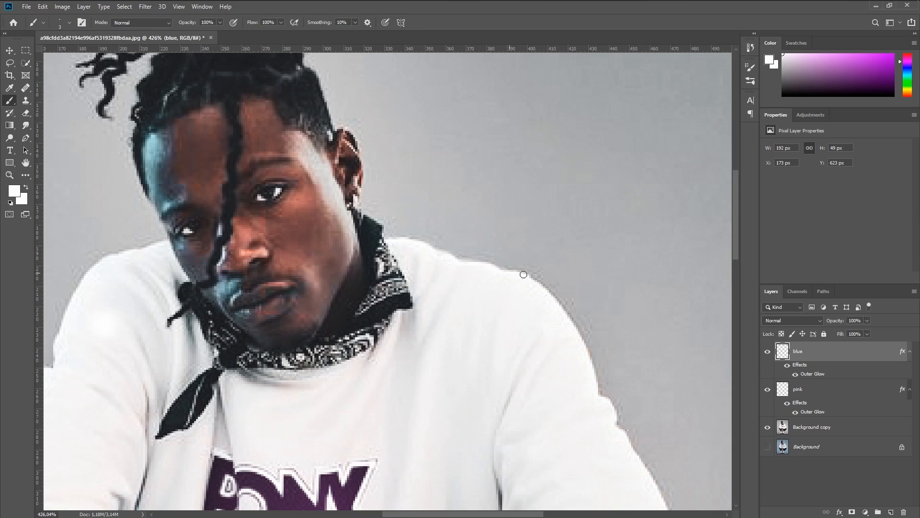
pyautogui.scroll(-10, 546, 305)
pyautogui.hscroll(3, 546, 305)
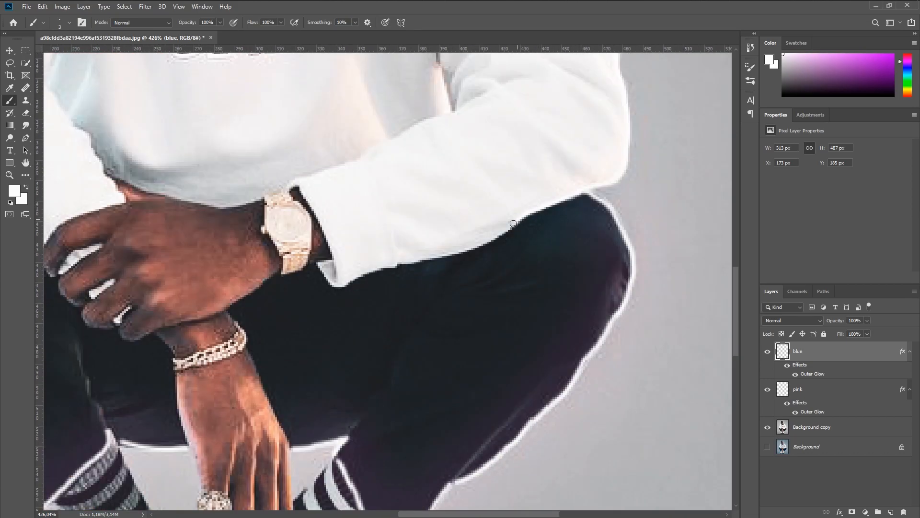
pyautogui.moveTo(513, 223)
pyautogui.mouseDown()
pyautogui.moveTo(346, 284)
pyautogui.moveTo(314, 227)
pyautogui.mouseUp()
# - Outline the photo's left sleeve in white along the underside of the forearm and up the outer arm to the shoulder
pyautogui.scroll(5, 325, 285)
pyautogui.hscroll(-10, 324, 286)
pyautogui.scroll(4, 325, 286)
pyautogui.moveTo(489, 366); pyautogui.dragTo(303, 206)
pyautogui.scroll(8, 307, 211)
pyautogui.moveTo(498, 387)
pyautogui.mouseDown()
pyautogui.moveTo(434, 321)
pyautogui.moveTo(384, 153)
pyautogui.mouseUp()
pyautogui.scroll(-6, 374, 281)
pyautogui.scroll(8, 401, 372)
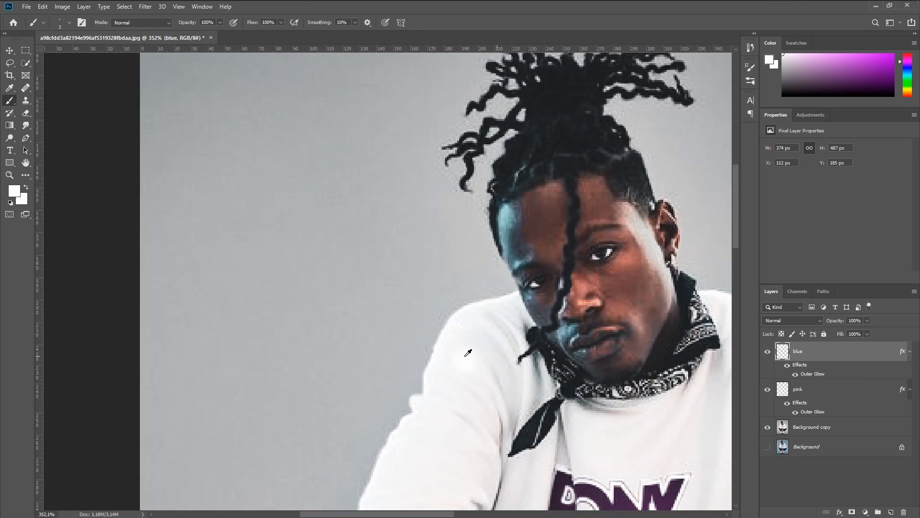
pyautogui.scroll(-3, 466, 356)
pyautogui.moveTo(466, 355); pyautogui.dragTo(367, 259)
pyautogui.moveTo(546, 419); pyautogui.dragTo(419, 309)
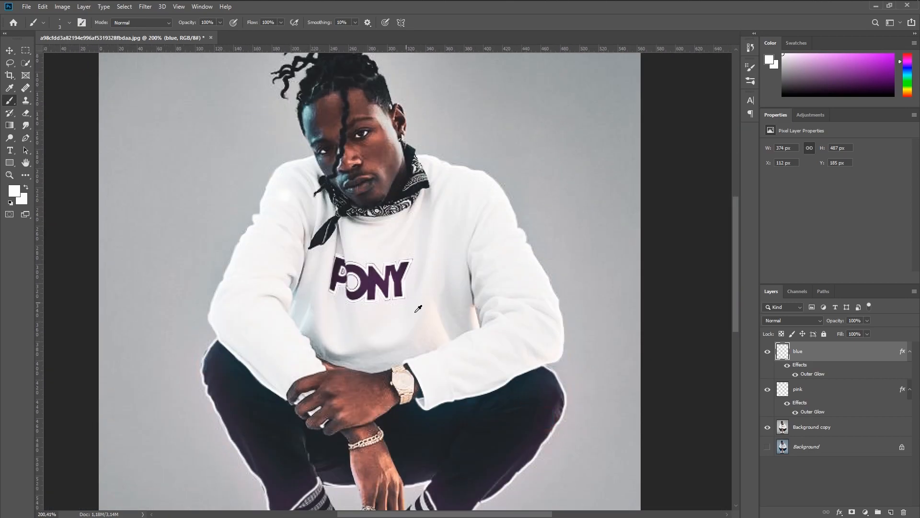
# - Add an Exposure adjustment layer above Background copy with Exposure set to -2.61
pyautogui.scroll(-2, 419, 309)
pyautogui.click(867, 430)
pyautogui.click(865, 512)
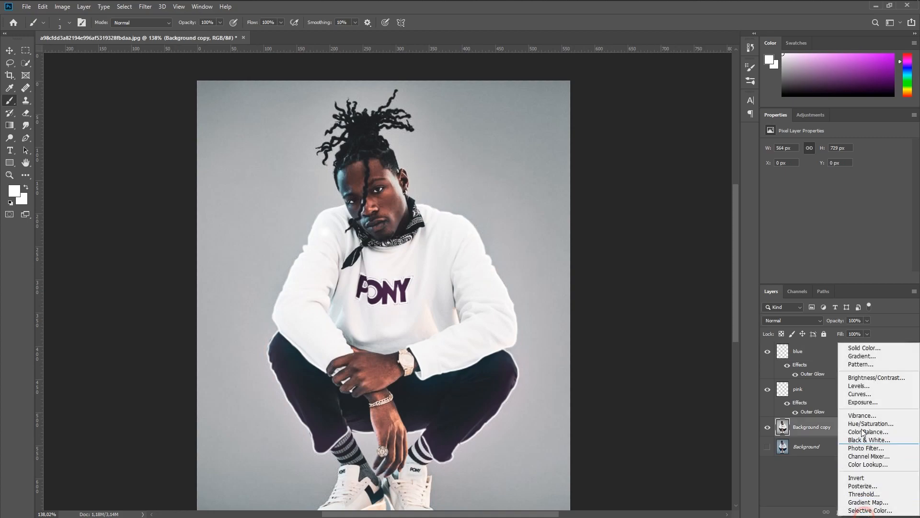
pyautogui.click(863, 403)
pyautogui.moveTo(836, 170); pyautogui.dragTo(809, 165)
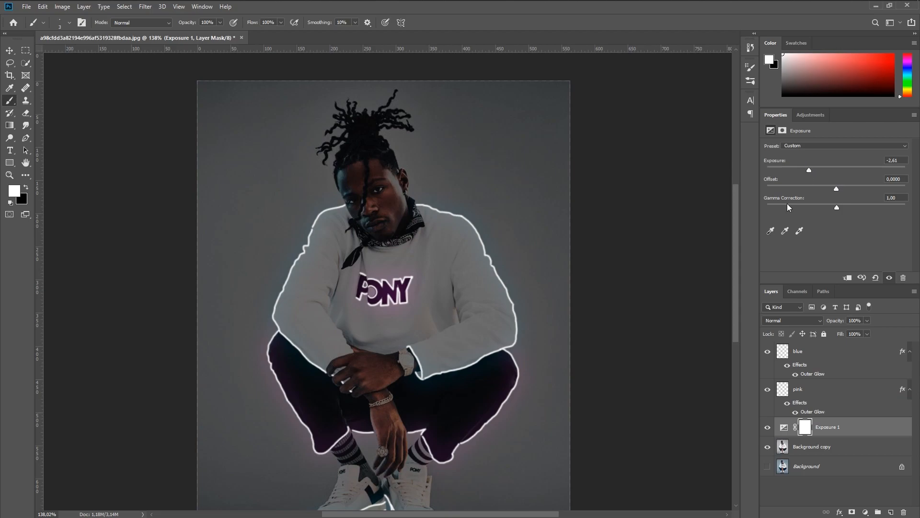
pyautogui.scroll(-2, 368, 321)
pyautogui.scroll(8, 399, 281)
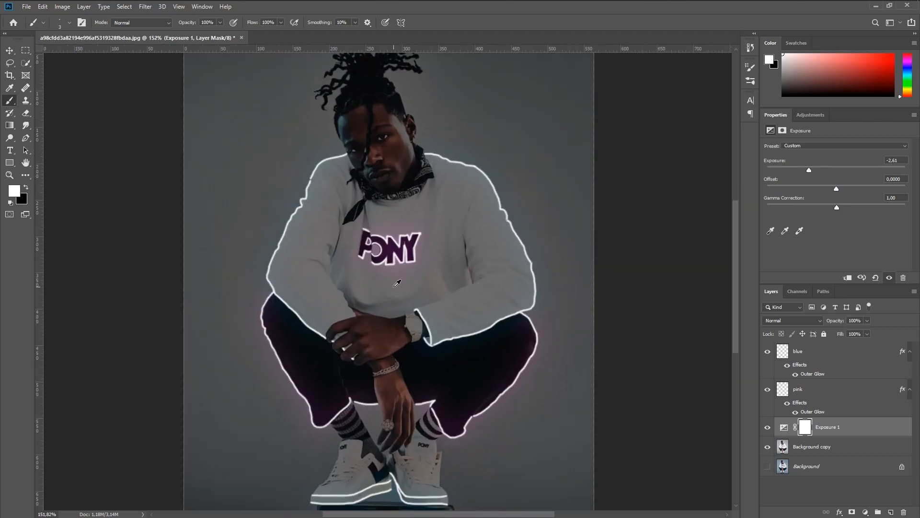
# - On the blue layer, trace the inner edge of the photo's right sleeve in white, from the armpit crease along the forearm to the cuff
pyautogui.click(799, 355)
pyautogui.scroll(6, 547, 233)
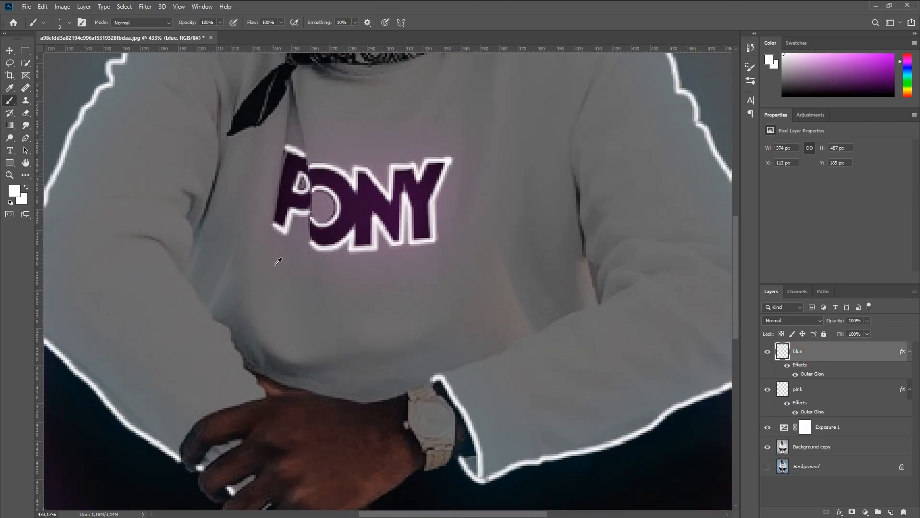
pyautogui.scroll(2, 454, 253)
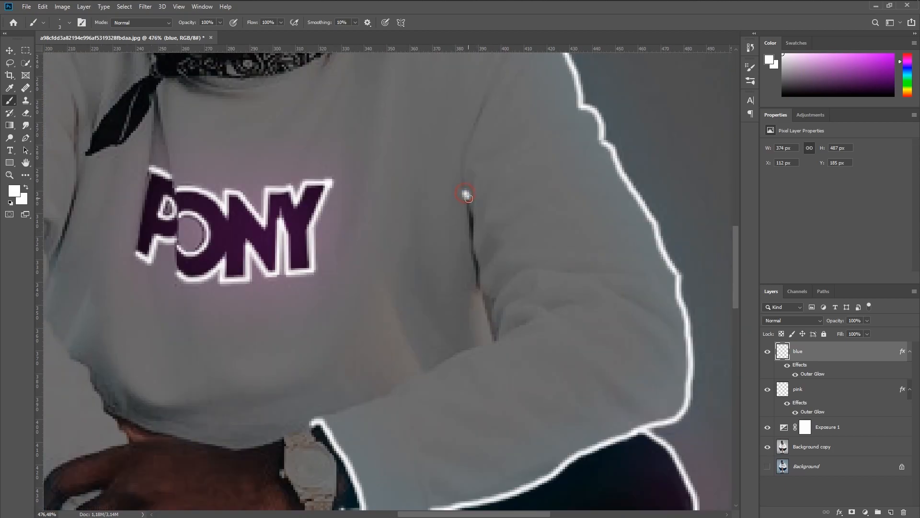
pyautogui.moveTo(475, 262)
pyautogui.mouseDown()
pyautogui.moveTo(497, 339)
pyautogui.moveTo(315, 421)
pyautogui.mouseUp()
pyautogui.scroll(-1, 315, 412)
# - Trace the inner edge of the photo's left sleeve in white, down past the elbow to the wrist
pyautogui.moveTo(238, 303); pyautogui.dragTo(519, 322)
pyautogui.moveTo(375, 149); pyautogui.dragTo(341, 331)
pyautogui.moveTo(308, 285); pyautogui.dragTo(292, 249)
pyautogui.scroll(-6, 292, 248)
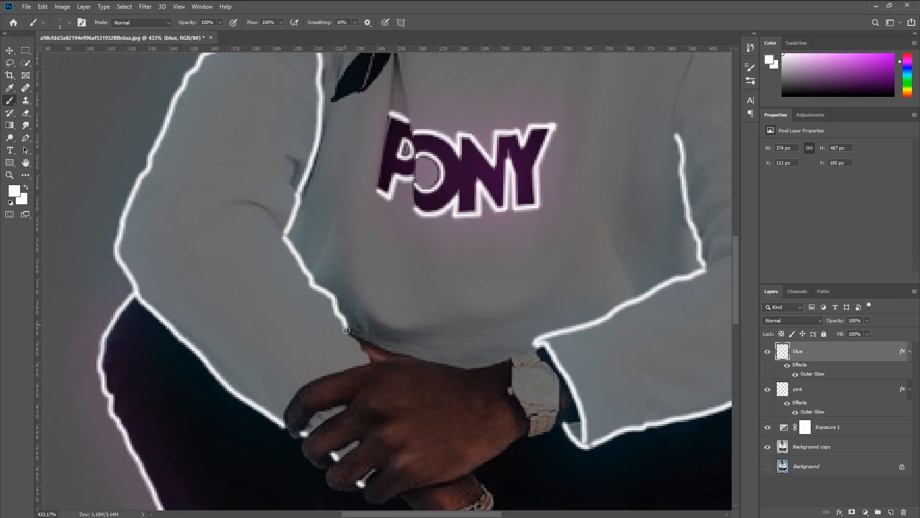
pyautogui.scroll(5, 403, 412)
pyautogui.moveTo(415, 322); pyautogui.dragTo(423, 305)
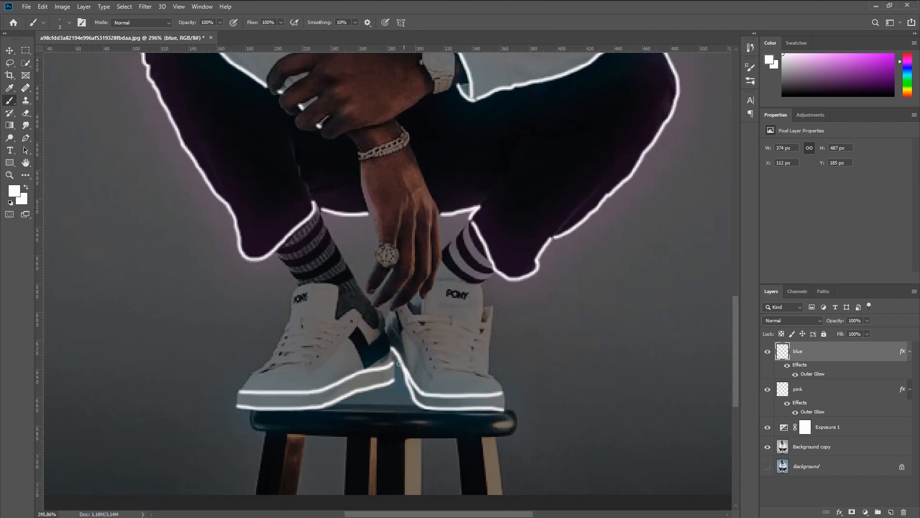
# - With a hard round Smudge brush at reduced strength, taper the end of the white outline between the shoes
pyautogui.scroll(1, 398, 366)
pyautogui.click(27, 127)
pyautogui.moveTo(347, 292); pyautogui.dragTo(249, 285)
pyautogui.rightClick(297, 302)
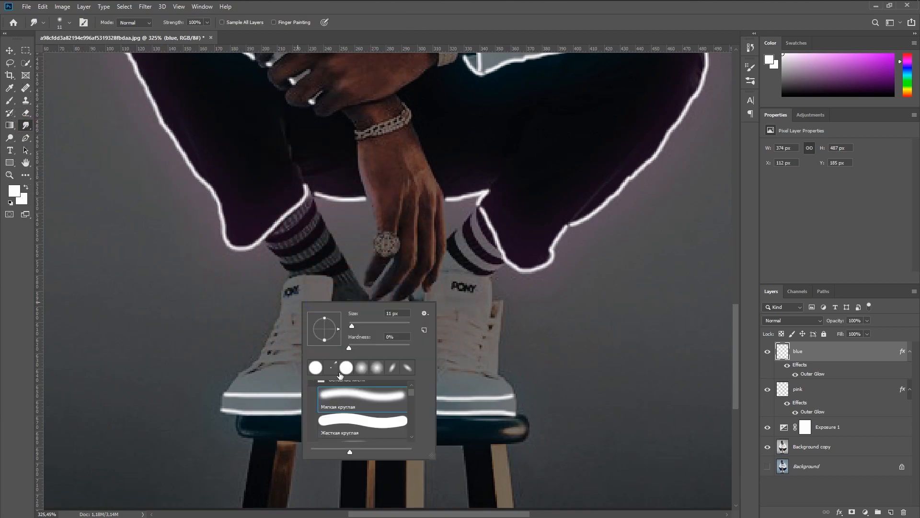
pyautogui.click(348, 430)
pyautogui.click(360, 22)
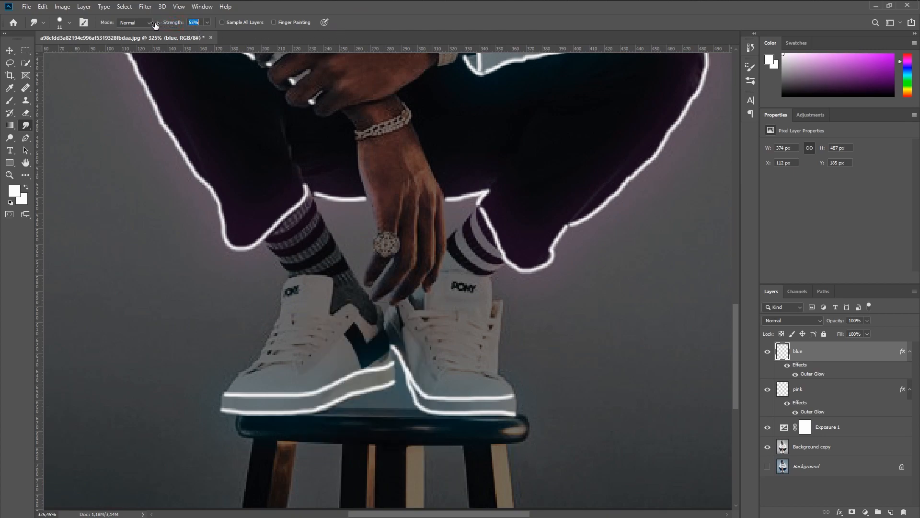
pyautogui.scroll(6, 377, 333)
pyautogui.moveTo(420, 365)
pyautogui.mouseDown()
pyautogui.moveTo(405, 365)
pyautogui.moveTo(412, 348)
pyautogui.moveTo(402, 337)
pyautogui.moveTo(415, 341)
pyautogui.moveTo(404, 328)
pyautogui.mouseUp()
# - Smudge the upper ends of both inner sleeve outlines at 50% strength so they fade into the sweater
pyautogui.scroll(-6, 417, 331)
pyautogui.scroll(-5, 423, 305)
pyautogui.scroll(6, 458, 230)
pyautogui.moveTo(454, 288); pyautogui.dragTo(453, 261)
pyautogui.moveTo(240, 249); pyautogui.dragTo(489, 231)
pyautogui.moveTo(289, 170); pyautogui.dragTo(287, 138)
pyautogui.moveTo(290, 158); pyautogui.dragTo(293, 158)
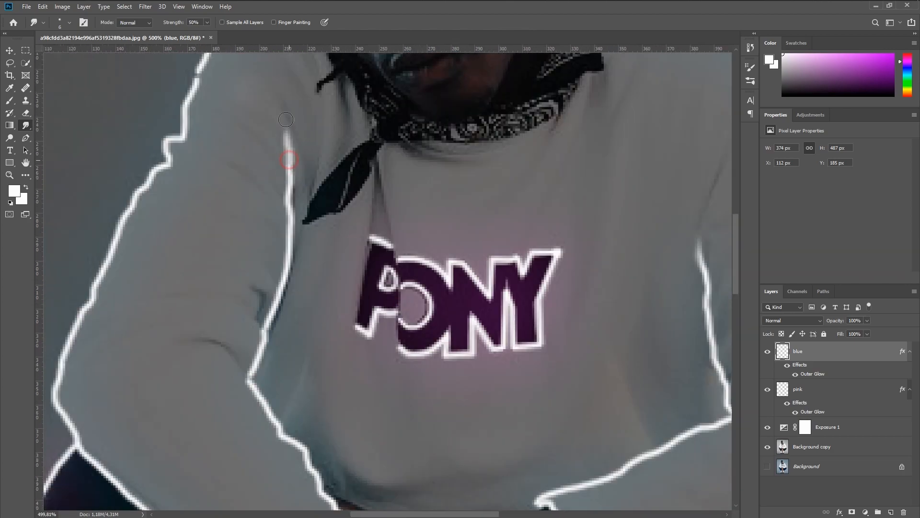
pyautogui.scroll(-6, 279, 224)
pyautogui.scroll(-1, 279, 224)
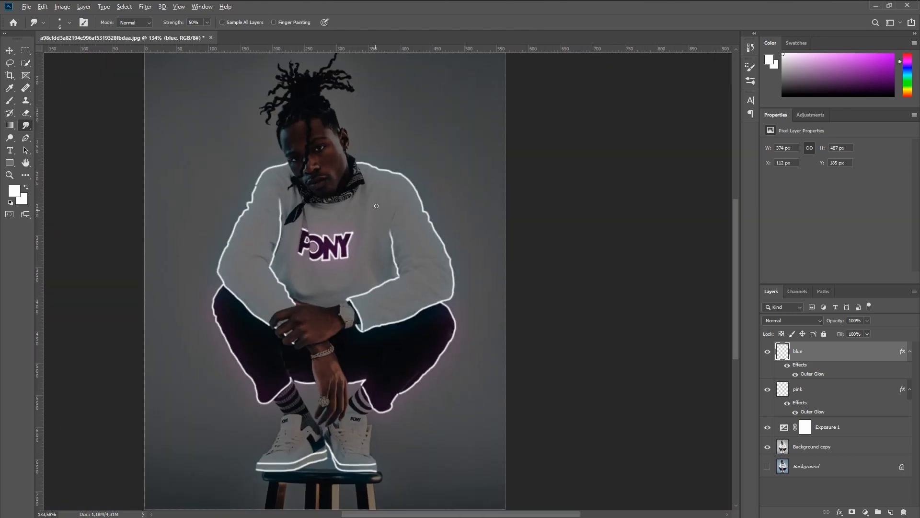
# - Set the Brush to the 2 px hard round preset with pressure-controlled size (Жесткая круглая, нажатие = размер)
pyautogui.scroll(4, 377, 206)
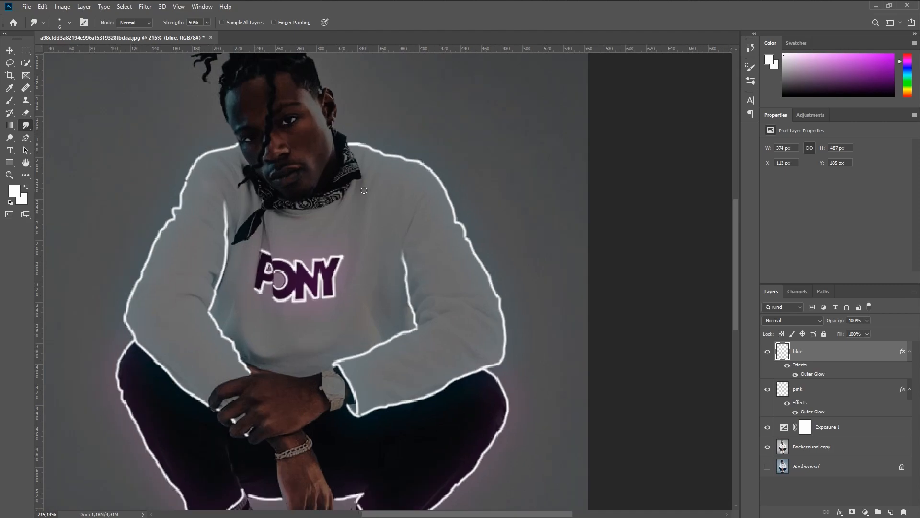
pyautogui.moveTo(404, 316); pyautogui.dragTo(418, 262)
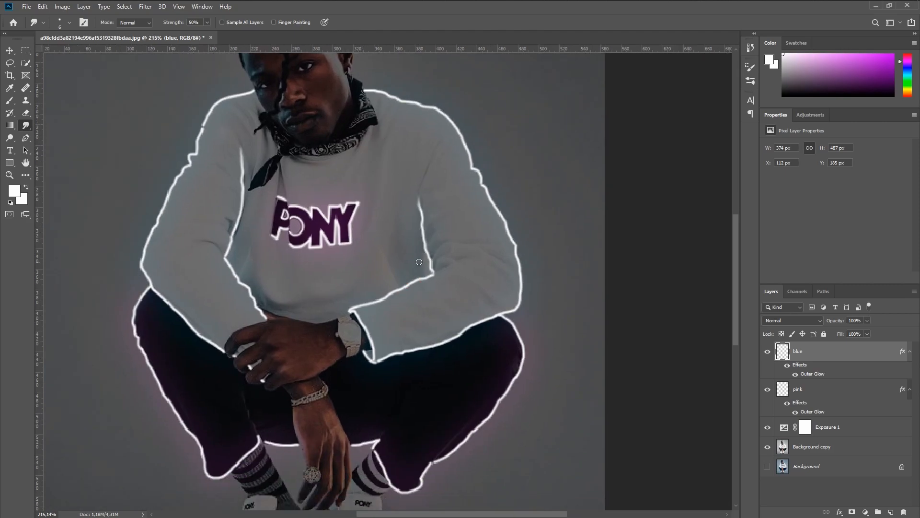
pyautogui.click(9, 101)
pyautogui.scroll(4, 474, 268)
pyautogui.rightClick(474, 269)
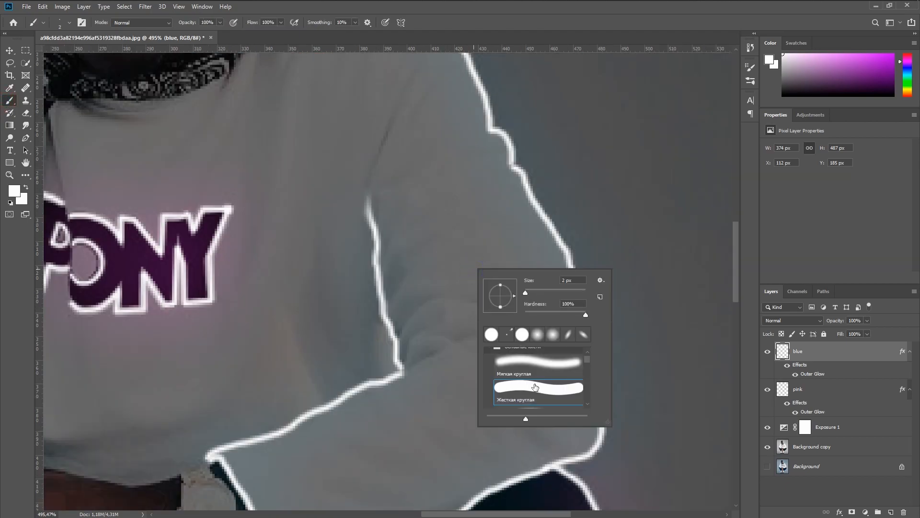
pyautogui.scroll(-3, 535, 386)
pyautogui.click(532, 400)
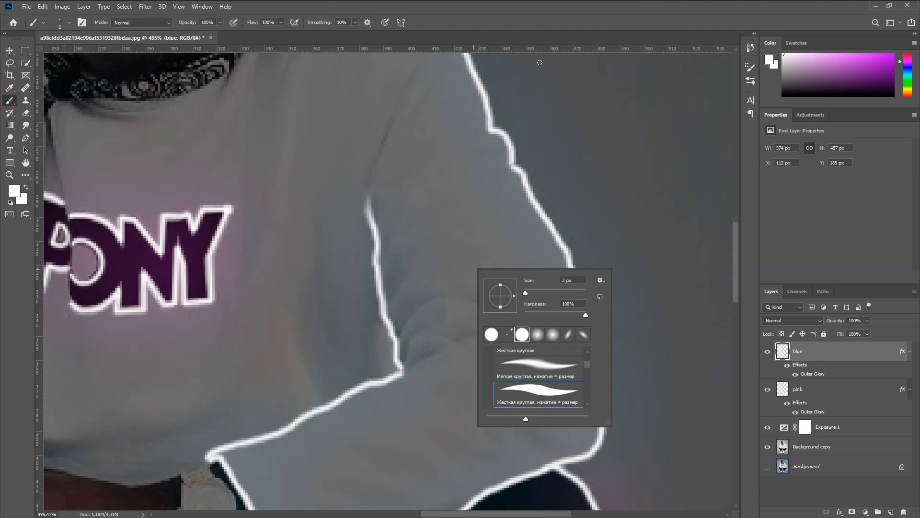
pyautogui.click(548, 18)
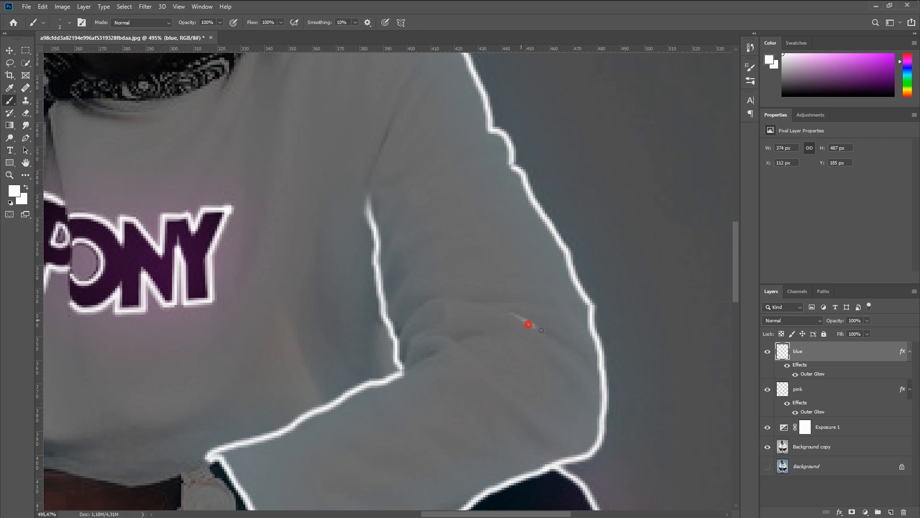
# - Draw short thin white crease strokes around the elbow of the photo's right sleeve on the blue layer
pyautogui.moveTo(570, 348); pyautogui.dragTo(573, 353)
pyautogui.moveTo(463, 341); pyautogui.dragTo(492, 339)
pyautogui.moveTo(438, 320); pyautogui.dragTo(423, 334)
pyautogui.moveTo(431, 299); pyautogui.dragTo(411, 320)
pyautogui.moveTo(413, 276); pyautogui.dragTo(397, 293)
pyautogui.moveTo(485, 303); pyautogui.dragTo(552, 311)
pyautogui.scroll(-5, 497, 285)
pyautogui.scroll(5, 469, 278)
# - Add white crease strokes beside the inner edge of the photo's right sleeve and one long crease rising toward the shoulder
pyautogui.moveTo(448, 225); pyautogui.dragTo(440, 253)
pyautogui.moveTo(449, 195); pyautogui.dragTo(428, 207)
pyautogui.moveTo(483, 254); pyautogui.dragTo(461, 276)
pyautogui.moveTo(489, 317); pyautogui.dragTo(465, 346)
pyautogui.moveTo(533, 314); pyautogui.dragTo(599, 327)
pyautogui.moveTo(564, 325); pyautogui.dragTo(609, 362)
pyautogui.moveTo(447, 133)
pyautogui.mouseDown()
pyautogui.moveTo(493, 368)
pyautogui.moveTo(485, 320)
pyautogui.mouseUp()
pyautogui.moveTo(502, 269); pyautogui.dragTo(464, 369)
# - Draw thin white creases beside the bandana and at the elbow of the photo's left sleeve
pyautogui.moveTo(292, 335); pyautogui.dragTo(523, 316)
pyautogui.moveTo(339, 231); pyautogui.dragTo(341, 295)
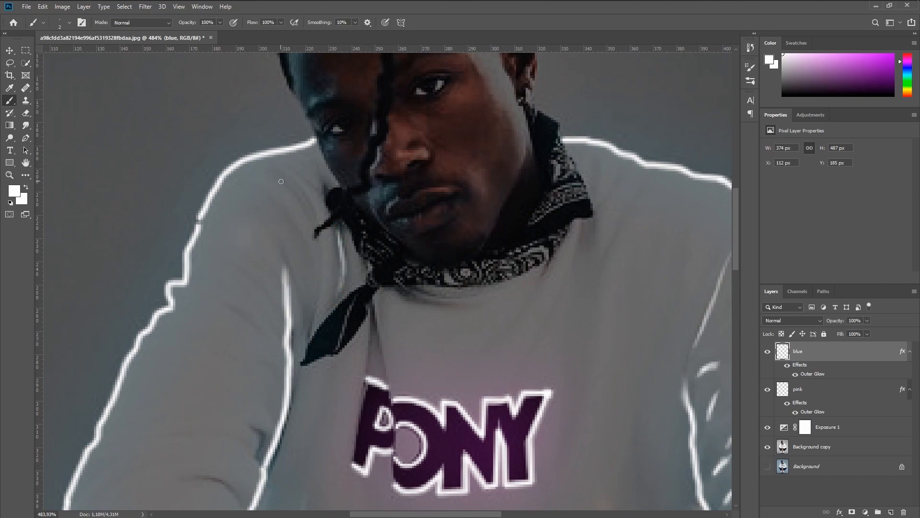
pyautogui.moveTo(274, 182); pyautogui.dragTo(351, 96)
pyautogui.moveTo(326, 344); pyautogui.dragTo(339, 380)
pyautogui.moveTo(267, 396); pyautogui.dragTo(314, 416)
pyautogui.moveTo(309, 370); pyautogui.dragTo(249, 251)
pyautogui.scroll(-5, 249, 250)
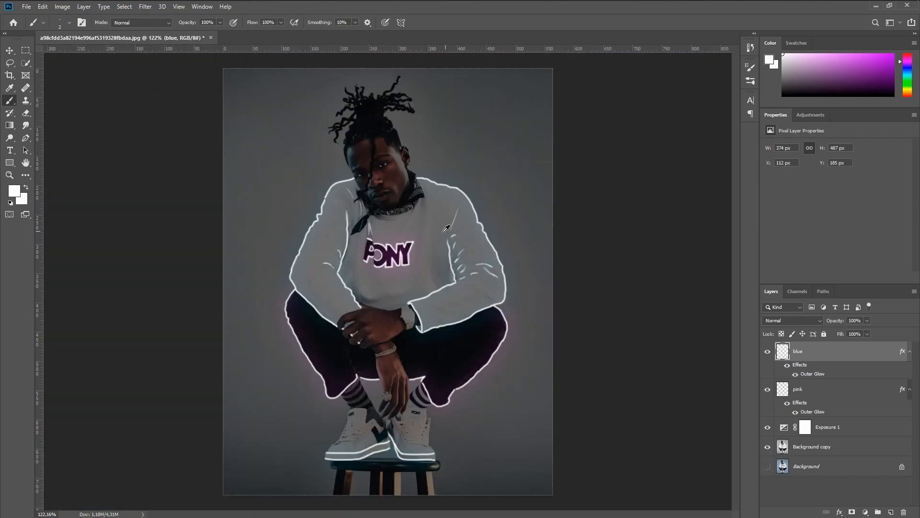
# - Hide the Exposure 1 layer and draw white crease strokes on the photo's right trouser leg on the pink layer
pyautogui.scroll(1, 437, 261)
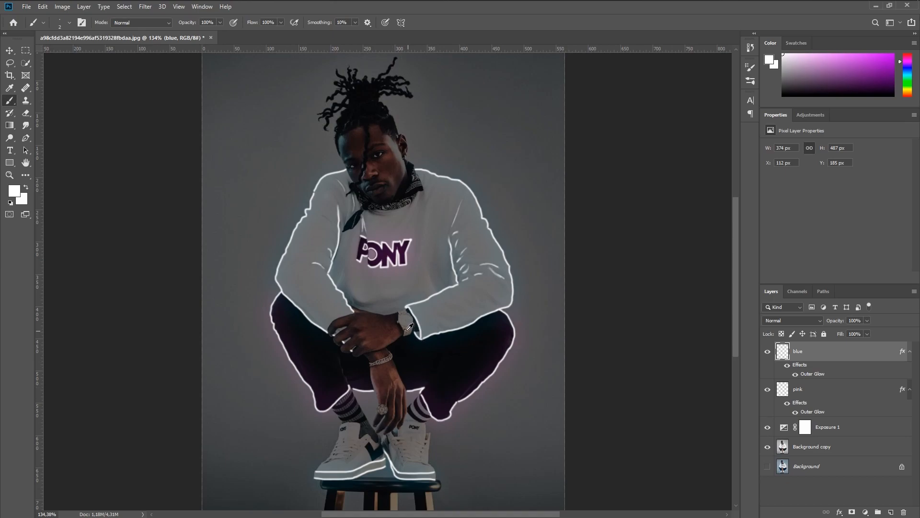
pyautogui.scroll(2, 410, 327)
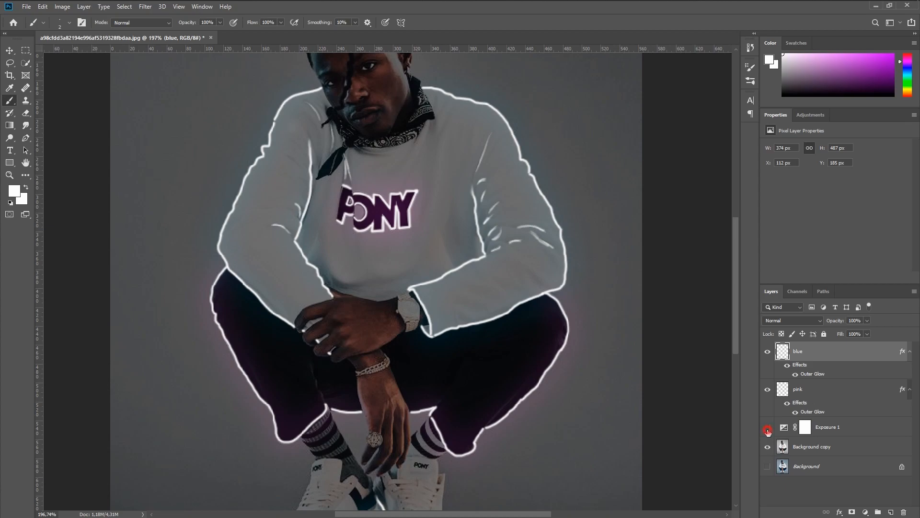
pyautogui.click(768, 430)
pyautogui.scroll(1, 405, 387)
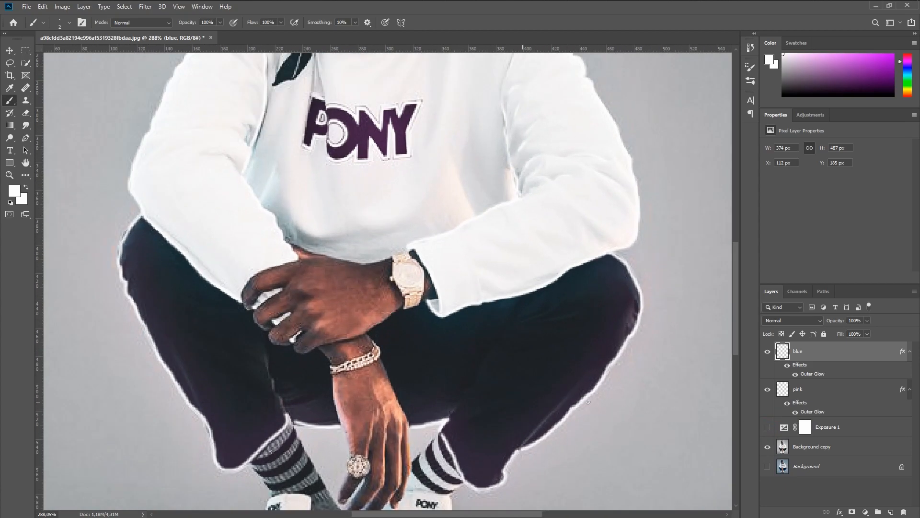
pyautogui.click(808, 390)
pyautogui.scroll(2, 548, 326)
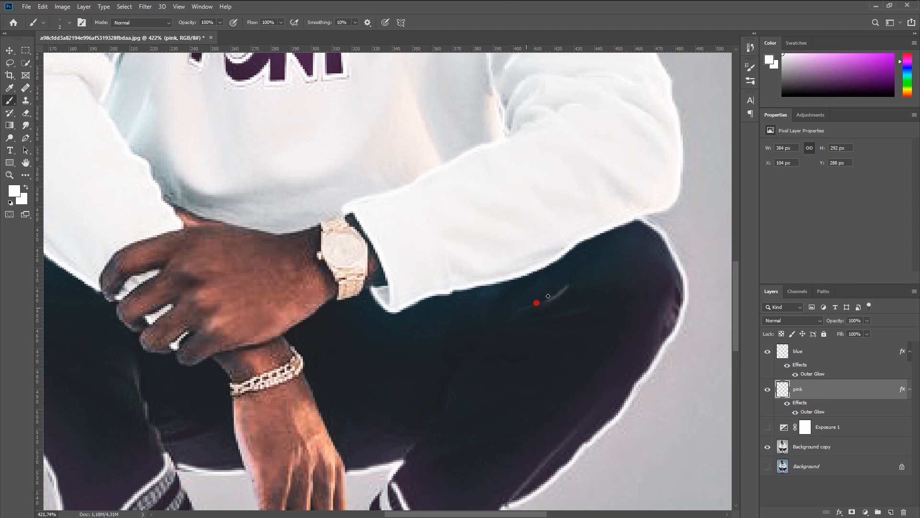
pyautogui.moveTo(565, 288); pyautogui.dragTo(520, 311)
pyautogui.moveTo(585, 307); pyautogui.dragTo(535, 319)
pyautogui.moveTo(586, 417); pyautogui.dragTo(512, 498)
# - Add white creases to the photo's left trouser leg and the right thigh, and show the Exposure 1 layer again
pyautogui.moveTo(86, 358)
pyautogui.mouseDown()
pyautogui.moveTo(123, 376)
pyautogui.moveTo(135, 415)
pyautogui.mouseUp()
pyautogui.moveTo(136, 443); pyautogui.dragTo(146, 445)
pyautogui.moveTo(174, 413)
pyautogui.mouseDown()
pyautogui.moveTo(163, 423)
pyautogui.moveTo(173, 433)
pyautogui.mouseUp()
pyautogui.moveTo(197, 431); pyautogui.dragTo(169, 442)
pyautogui.moveTo(513, 348); pyautogui.dragTo(446, 350)
pyautogui.moveTo(522, 316); pyautogui.dragTo(487, 334)
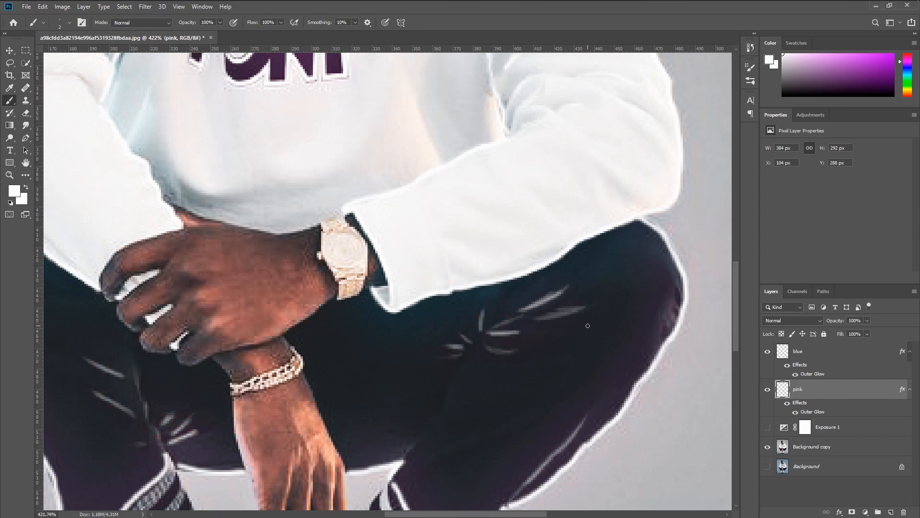
pyautogui.moveTo(95, 363); pyautogui.dragTo(394, 284)
pyautogui.hotkey('ctrl', '0')
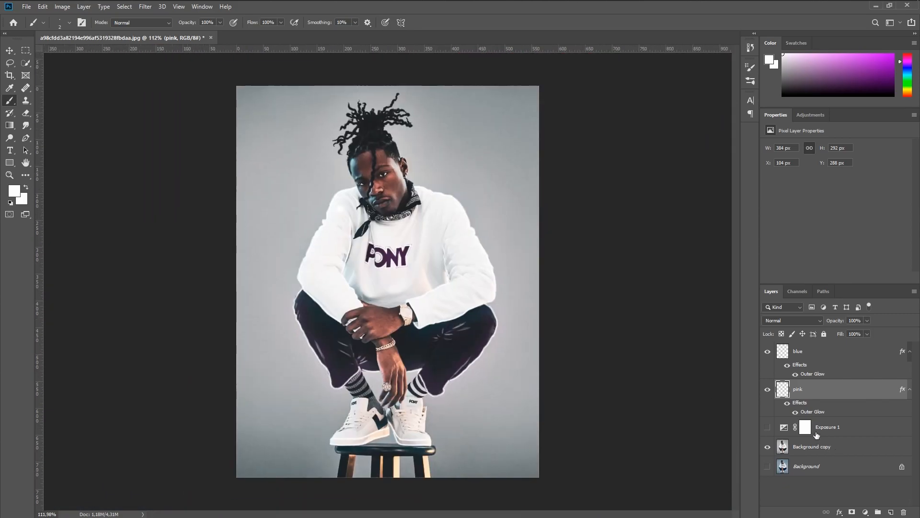
pyautogui.click(766, 427)
pyautogui.scroll(-1, 412, 278)
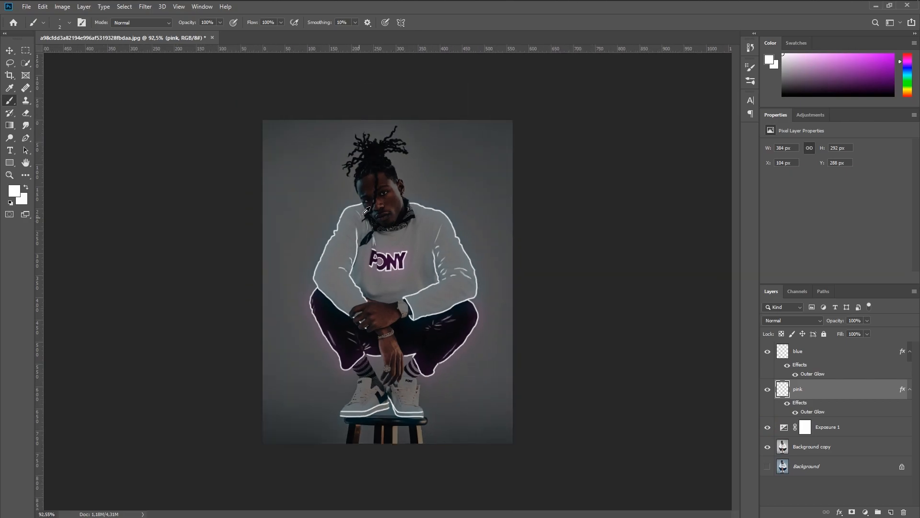
pyautogui.scroll(3, 367, 210)
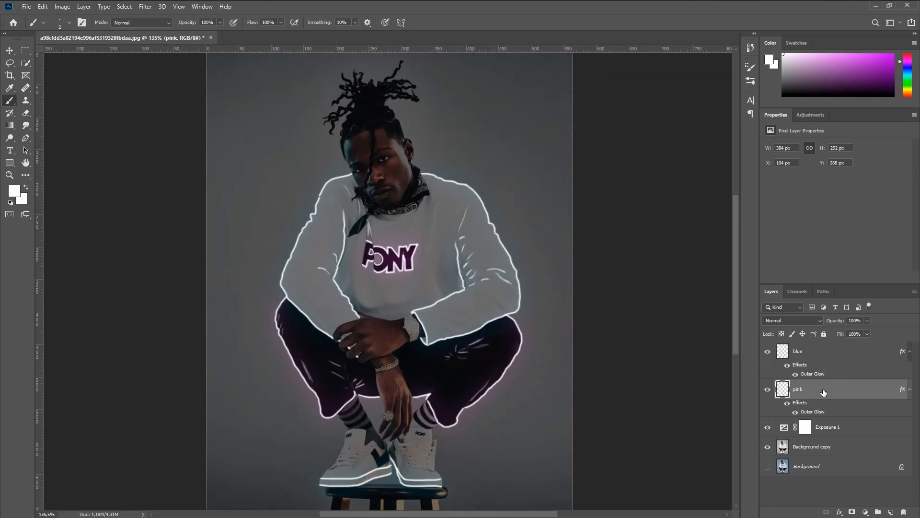
# - Fade the trouser crease strokes on the pink layer using the Eraser at 18% flow
pyautogui.click(28, 113)
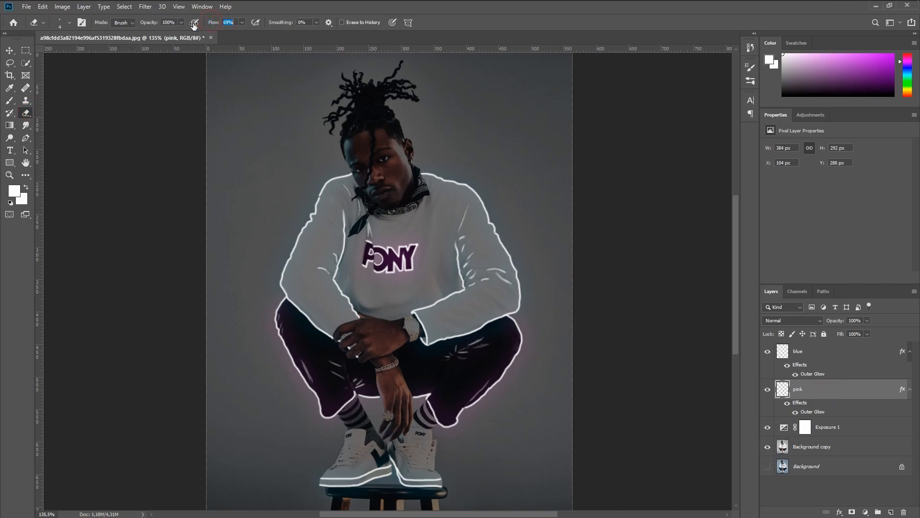
pyautogui.scroll(5, 474, 351)
pyautogui.moveTo(470, 358)
pyautogui.mouseDown()
pyautogui.moveTo(495, 359)
pyautogui.moveTo(450, 357)
pyautogui.mouseUp()
pyautogui.moveTo(489, 413); pyautogui.dragTo(476, 397)
pyautogui.scroll(-5, 427, 288)
pyautogui.moveTo(411, 257); pyautogui.dragTo(408, 343)
pyautogui.scroll(2, 412, 335)
# - Select the blue layer and softly erase the sleeve crease strokes to fade them
pyautogui.click(815, 352)
pyautogui.moveTo(463, 330); pyautogui.dragTo(476, 331)
pyautogui.moveTo(462, 331)
pyautogui.mouseDown()
pyautogui.moveTo(483, 335)
pyautogui.moveTo(473, 339)
pyautogui.mouseUp()
pyautogui.moveTo(351, 297); pyautogui.dragTo(278, 324)
pyautogui.scroll(-5, 384, 297)
pyautogui.scroll(3, 395, 256)
# - Target the Exposure 1 layer mask and set up a black soft round Brush with 0% hardness and 11% flow
pyautogui.click(805, 428)
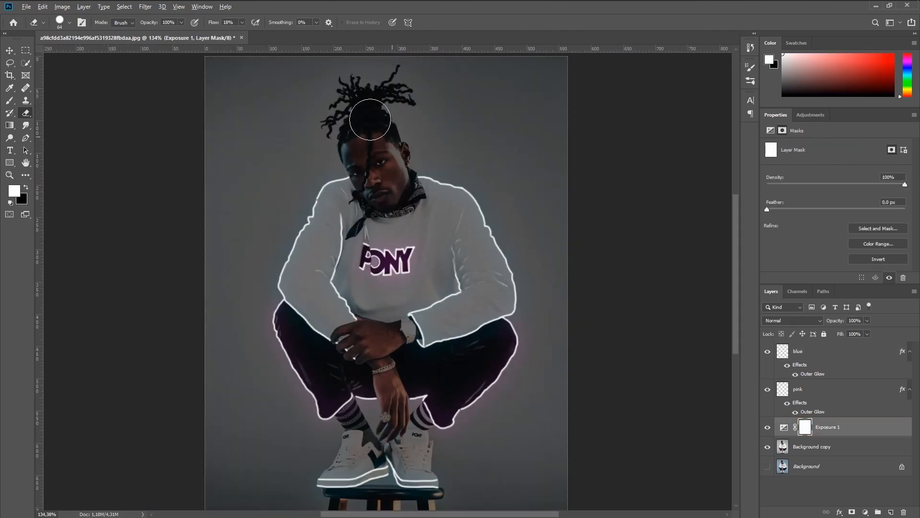
pyautogui.scroll(6, 370, 120)
pyautogui.moveTo(442, 206); pyautogui.dragTo(431, 216)
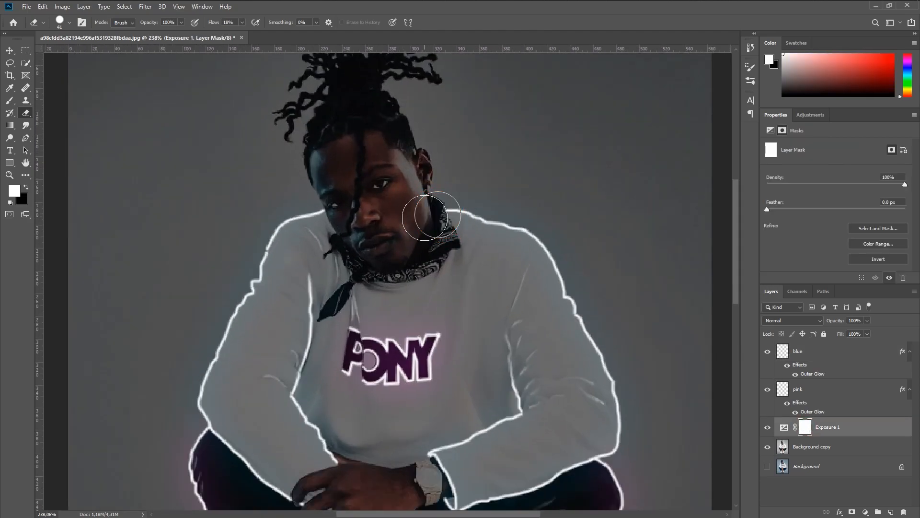
pyautogui.click(9, 101)
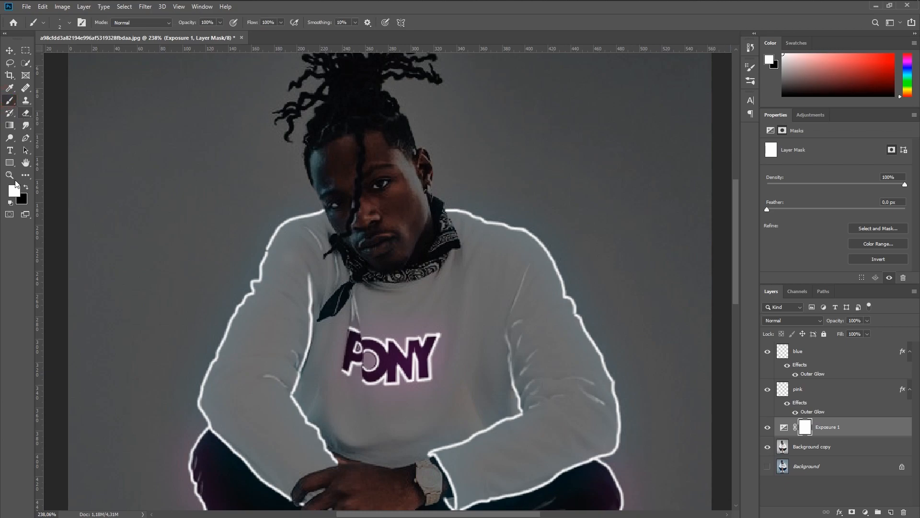
pyautogui.click(26, 188)
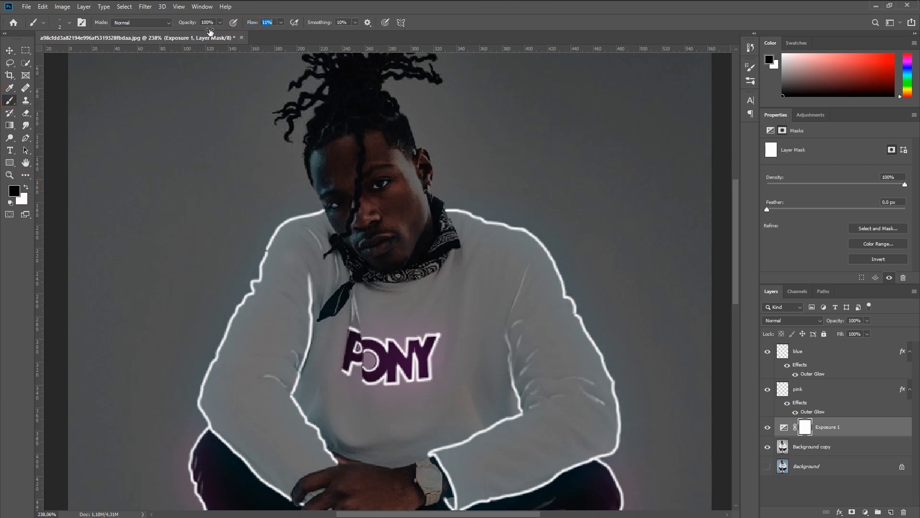
pyautogui.rightClick(497, 204)
pyautogui.scroll(3, 563, 302)
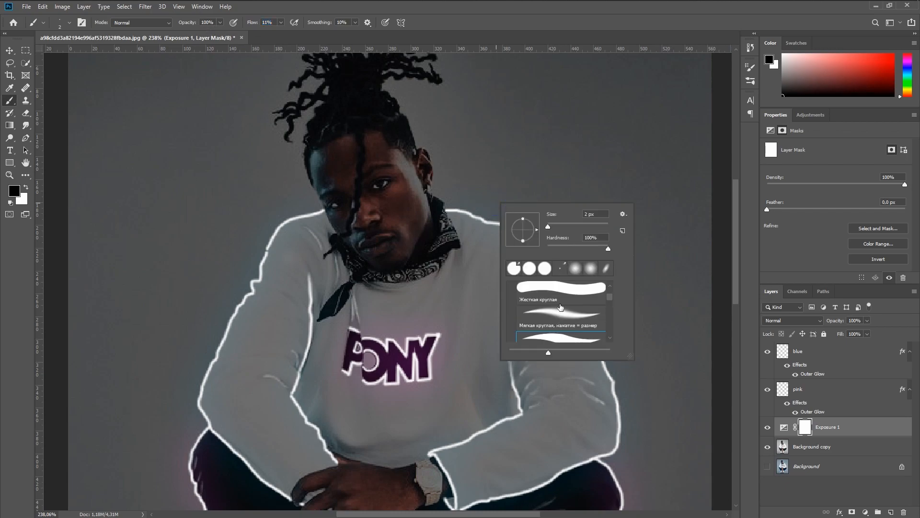
pyautogui.click(560, 299)
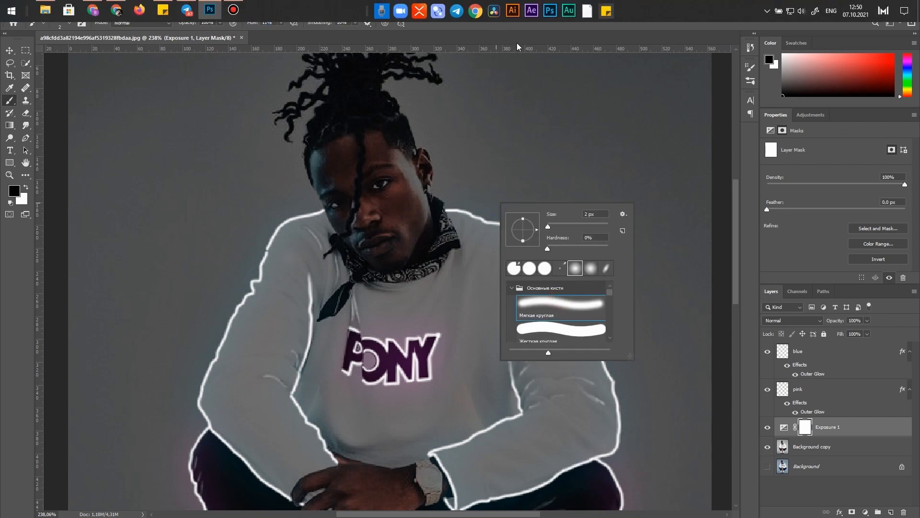
pyautogui.click(513, 25)
# - Paint black on the Exposure 1 mask to brighten the edges of the face and neck with soft light
pyautogui.moveTo(462, 226); pyautogui.dragTo(477, 230)
pyautogui.scroll(5, 449, 224)
pyautogui.moveTo(423, 129)
pyautogui.mouseDown()
pyautogui.moveTo(406, 132)
pyautogui.moveTo(407, 113)
pyautogui.moveTo(416, 159)
pyautogui.mouseUp()
pyautogui.moveTo(414, 123); pyautogui.dragTo(402, 109)
pyautogui.moveTo(402, 179); pyautogui.dragTo(378, 273)
pyautogui.moveTo(287, 182); pyautogui.dragTo(390, 273)
pyautogui.moveTo(331, 204); pyautogui.dragTo(351, 254)
pyautogui.moveTo(293, 151); pyautogui.dragTo(293, 175)
pyautogui.moveTo(360, 299); pyautogui.dragTo(472, 376)
pyautogui.moveTo(456, 359); pyautogui.dragTo(481, 366)
pyautogui.scroll(-2, 442, 307)
# - Paint black on the Exposure 1 mask to lighten the sweater along the neon sleeve outlines
pyautogui.moveTo(500, 274); pyautogui.dragTo(514, 322)
pyautogui.moveTo(368, 221)
pyautogui.mouseDown()
pyautogui.moveTo(422, 304)
pyautogui.moveTo(482, 300)
pyautogui.mouseUp()
pyautogui.scroll(-3, 481, 300)
pyautogui.moveTo(482, 436); pyautogui.dragTo(442, 299)
pyautogui.moveTo(542, 259); pyautogui.dragTo(503, 390)
pyautogui.moveTo(549, 353); pyautogui.dragTo(575, 331)
pyautogui.scroll(-2, 350, 350)
pyautogui.scroll(4, 386, 405)
# - Brighten the edges of the hands and fingers on the Exposure 1 mask with a smaller black brush
pyautogui.moveTo(351, 397); pyautogui.dragTo(441, 408)
pyautogui.scroll(4, 289, 426)
pyautogui.moveTo(289, 425)
pyautogui.mouseDown()
pyautogui.moveTo(304, 364)
pyautogui.moveTo(367, 332)
pyautogui.mouseUp()
pyautogui.press('[')
pyautogui.moveTo(322, 376); pyautogui.dragTo(378, 444)
pyautogui.moveTo(513, 489)
pyautogui.mouseDown()
pyautogui.moveTo(386, 261)
pyautogui.moveTo(418, 352)
pyautogui.moveTo(410, 448)
pyautogui.moveTo(420, 348)
pyautogui.mouseUp()
pyautogui.moveTo(417, 252)
pyautogui.mouseDown()
pyautogui.moveTo(407, 353)
pyautogui.moveTo(381, 386)
pyautogui.mouseUp()
pyautogui.moveTo(346, 183); pyautogui.dragTo(377, 305)
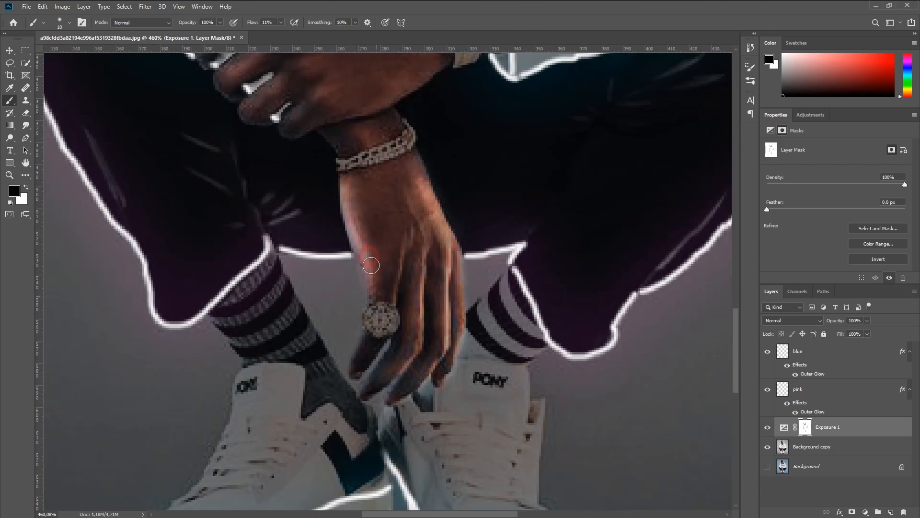
pyautogui.hotkey('ctrl', '0')
# - Create a new layer above blue, set its blend mode to Soft Light, and set the foreground colour to #b719f9
pyautogui.scroll(5, 381, 222)
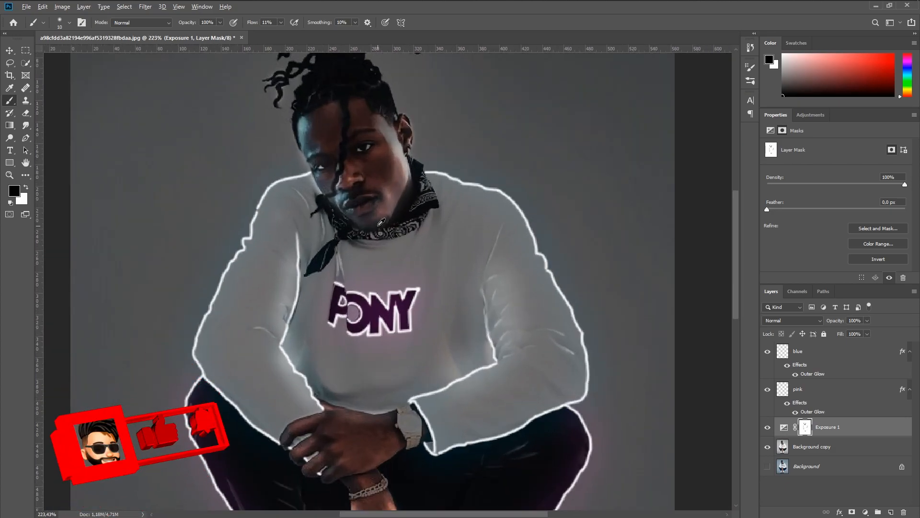
pyautogui.scroll(2, 381, 222)
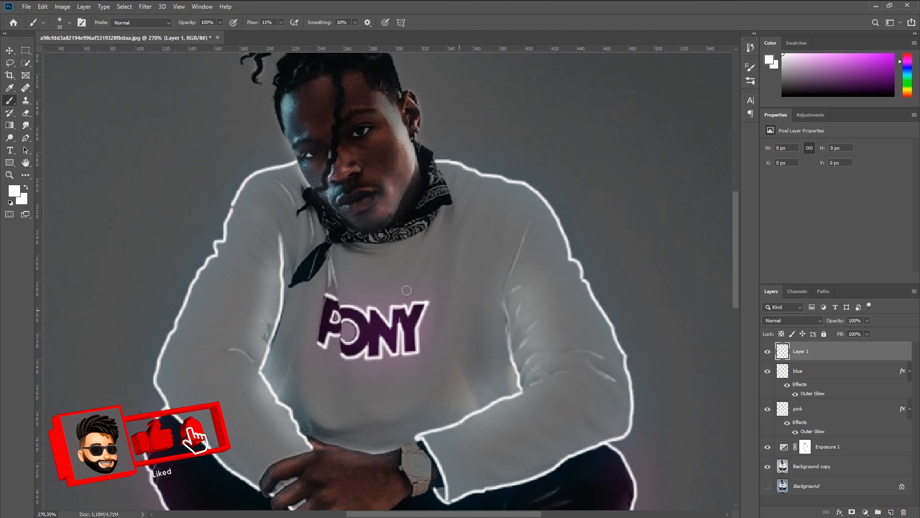
pyautogui.click(14, 191)
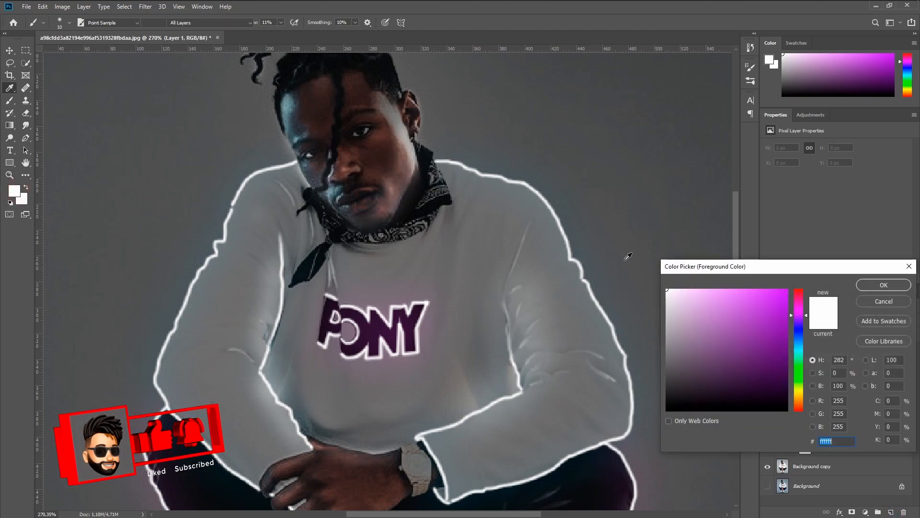
pyautogui.click(776, 291)
pyautogui.click(891, 285)
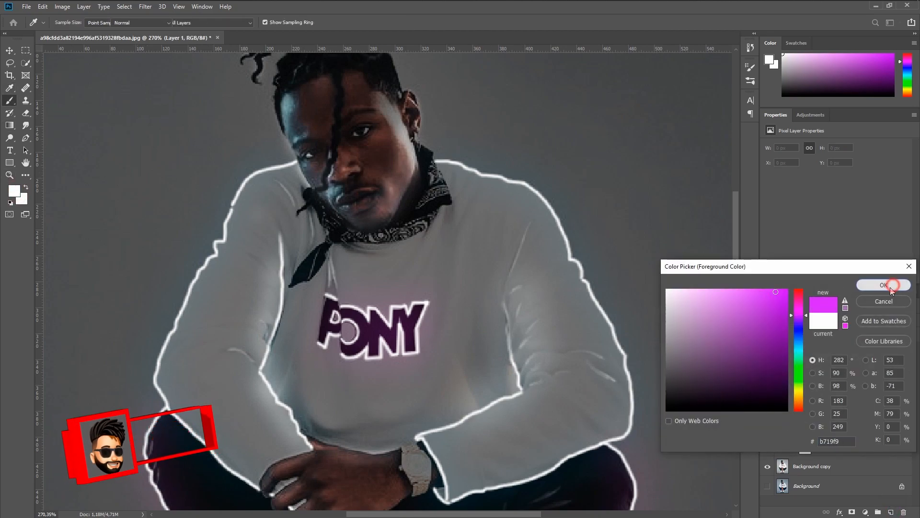
pyautogui.click(795, 320)
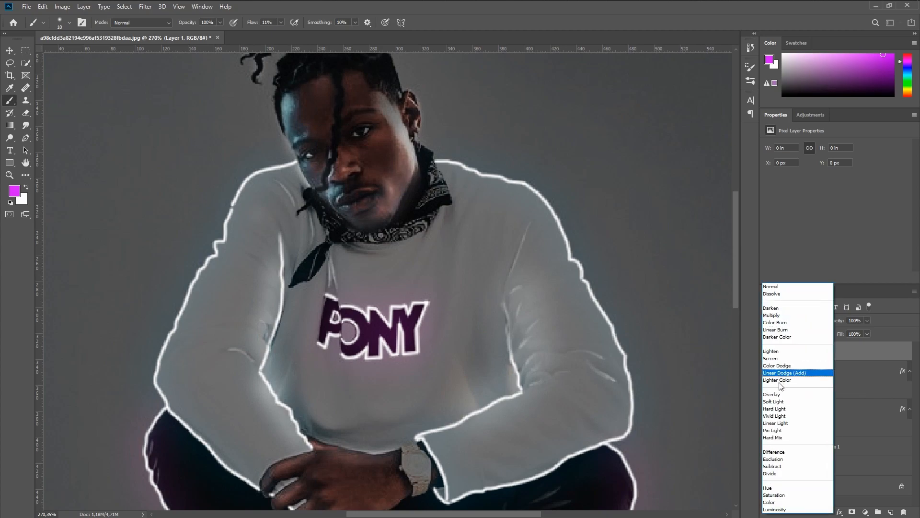
pyautogui.click(775, 400)
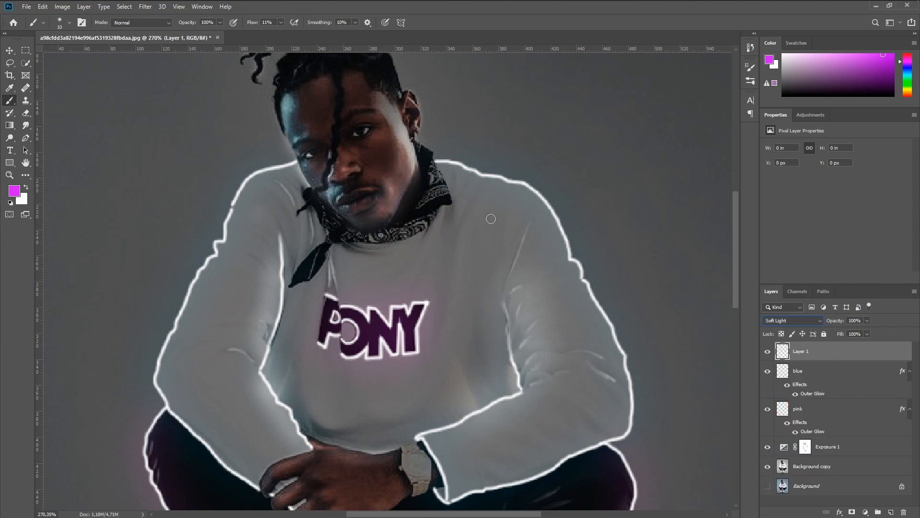
# - Paint a soft purple glow on the chin and lower jaw above the bandana
pyautogui.moveTo(364, 186); pyautogui.dragTo(389, 192)
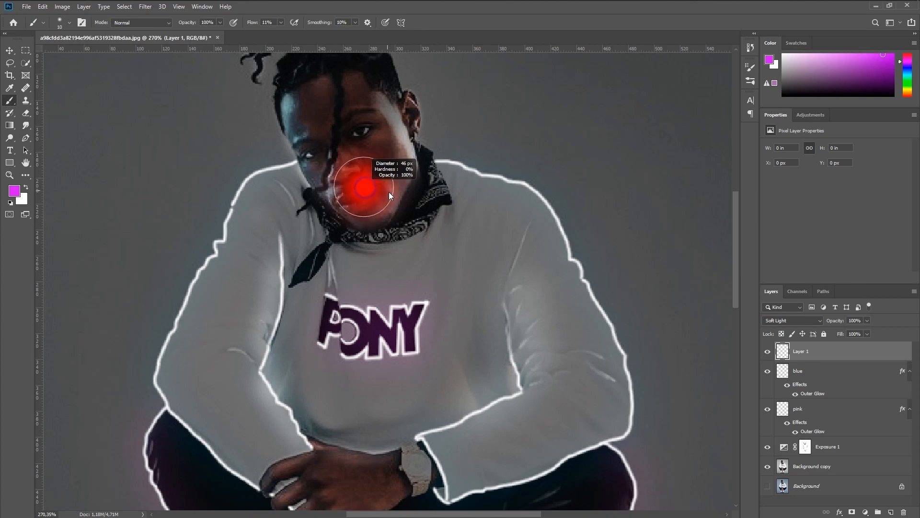
pyautogui.scroll(7, 389, 190)
pyautogui.moveTo(374, 232)
pyautogui.mouseDown()
pyautogui.moveTo(350, 238)
pyautogui.moveTo(369, 245)
pyautogui.moveTo(331, 249)
pyautogui.moveTo(370, 240)
pyautogui.mouseUp()
pyautogui.scroll(-1, 359, 233)
pyautogui.scroll(-1, 384, 230)
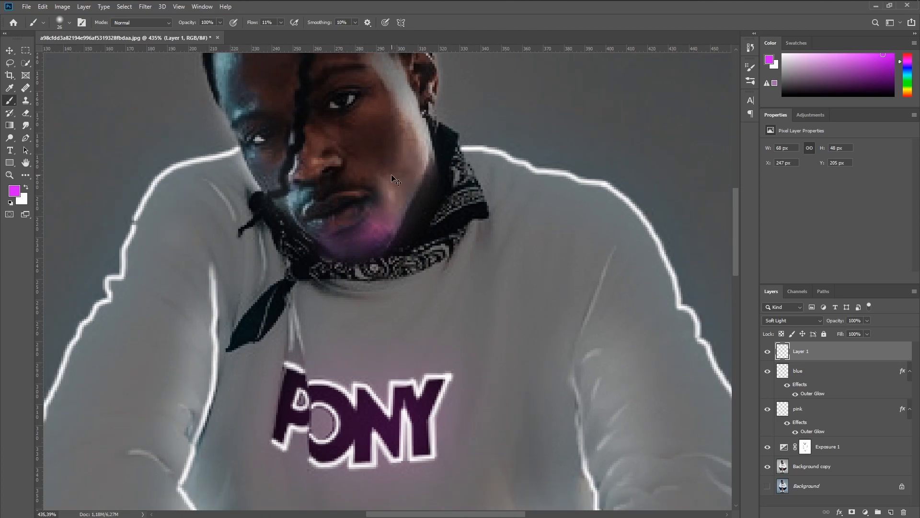
# - Undo the purple chin glow and choose the soft round pressure-size brush preset at 26 px with 0% hardness
pyautogui.hotkey('ctrl', 'z')
pyautogui.rightClick(392, 242)
pyautogui.scroll(-1, 453, 361)
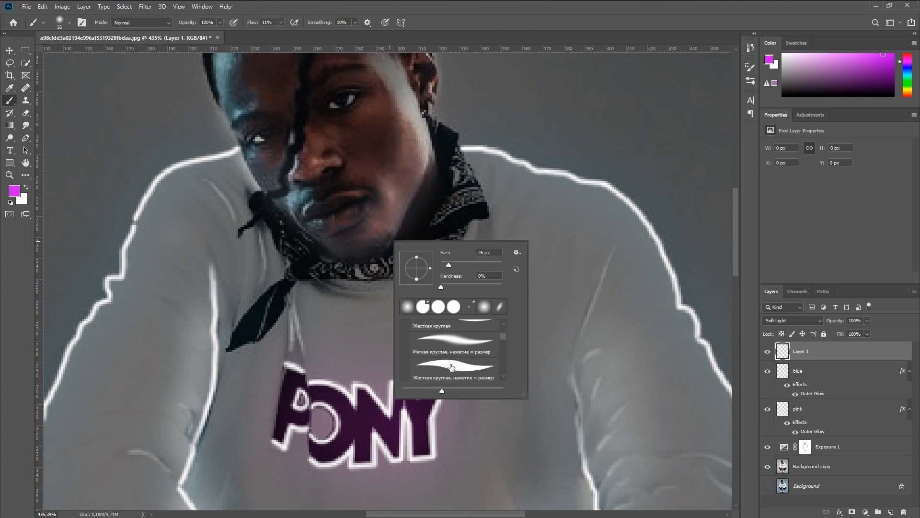
pyautogui.click(462, 343)
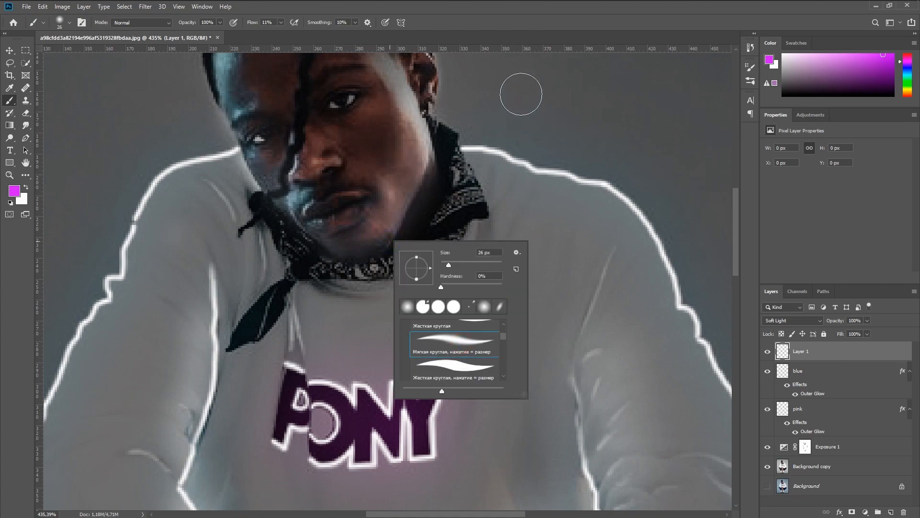
pyautogui.click(520, 23)
# - Paint thin purple edges on the jawline, lips, nostril and the lower rim and tail of the bandana with a smaller brush
pyautogui.moveTo(394, 152)
pyautogui.mouseDown()
pyautogui.moveTo(330, 222)
pyautogui.moveTo(341, 242)
pyautogui.moveTo(401, 238)
pyautogui.moveTo(423, 210)
pyautogui.moveTo(395, 216)
pyautogui.moveTo(399, 196)
pyautogui.moveTo(388, 224)
pyautogui.moveTo(395, 216)
pyautogui.moveTo(353, 251)
pyautogui.moveTo(432, 215)
pyautogui.mouseUp()
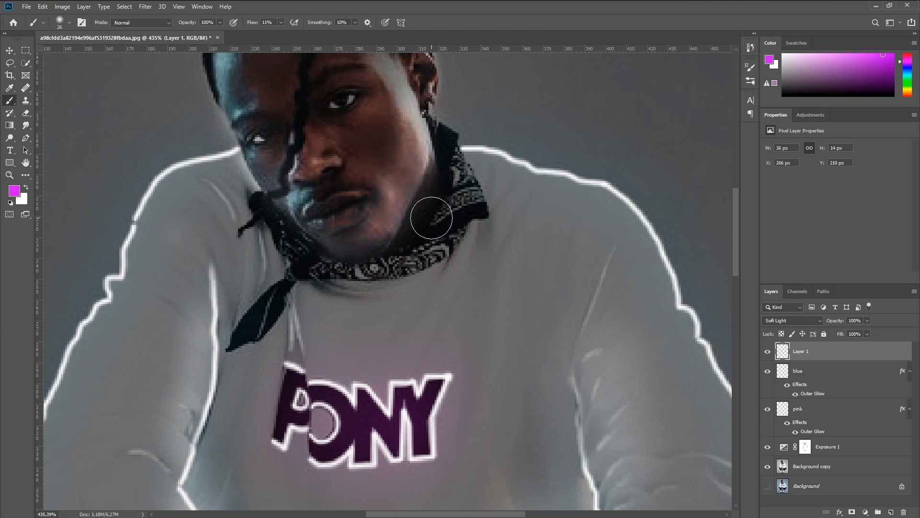
pyautogui.moveTo(414, 222); pyautogui.dragTo(389, 224)
pyautogui.rightClick(389, 226)
pyautogui.click(495, 18)
pyautogui.scroll(1, 306, 244)
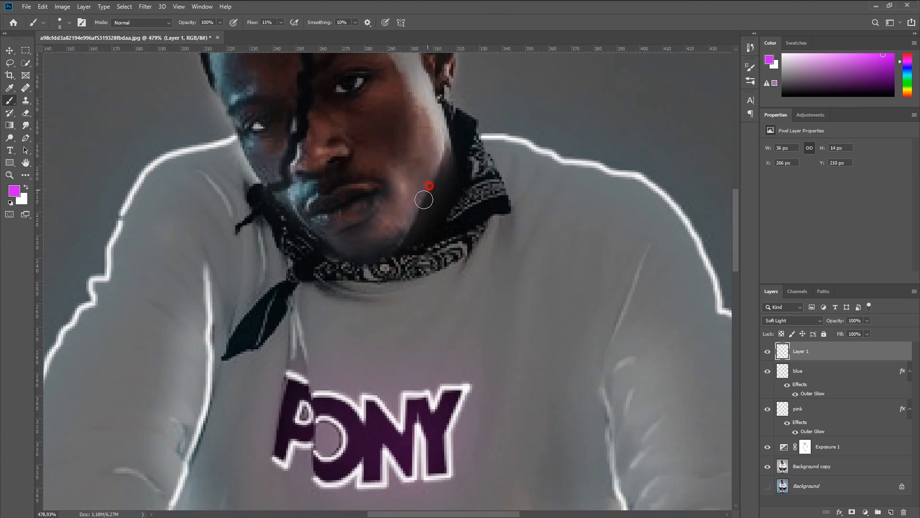
pyautogui.moveTo(407, 234)
pyautogui.mouseDown()
pyautogui.moveTo(372, 255)
pyautogui.moveTo(387, 246)
pyautogui.mouseUp()
pyautogui.moveTo(389, 204); pyautogui.dragTo(372, 207)
pyautogui.moveTo(252, 346); pyautogui.dragTo(245, 350)
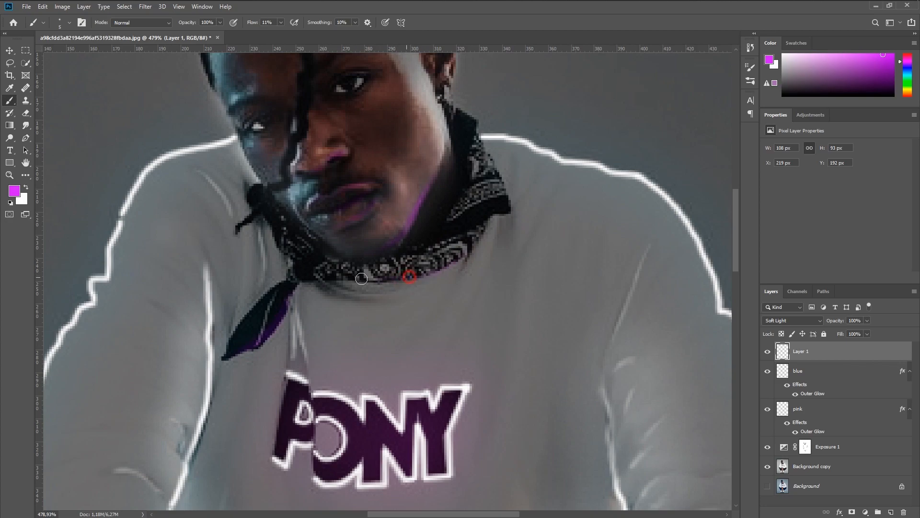
pyautogui.scroll(-5, 396, 281)
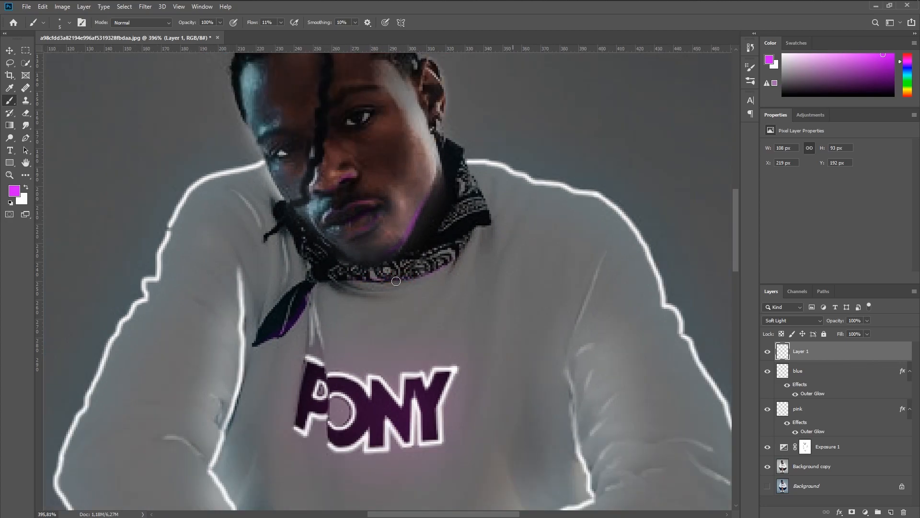
# - Set Layer 1's blend mode to Linear Dodge (Add) and fade its purple strokes on the face and bandana with the Eraser
pyautogui.click(799, 320)
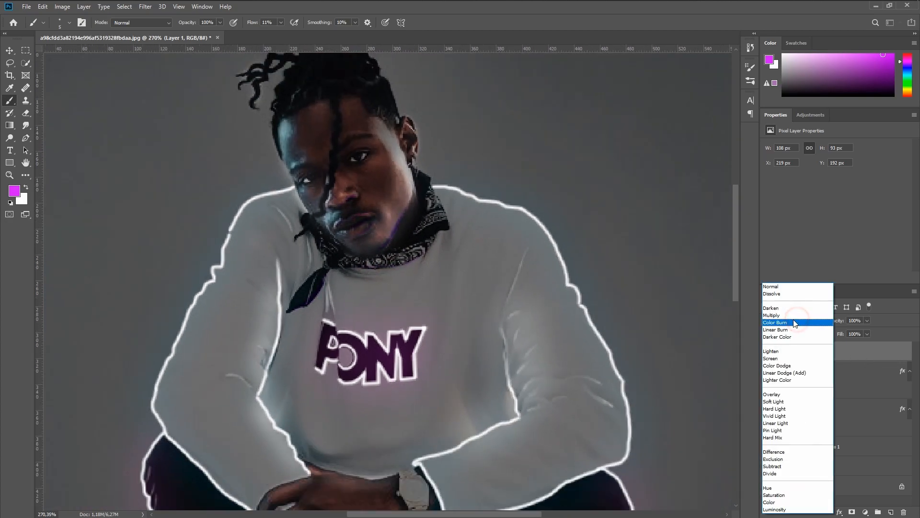
pyautogui.click(783, 373)
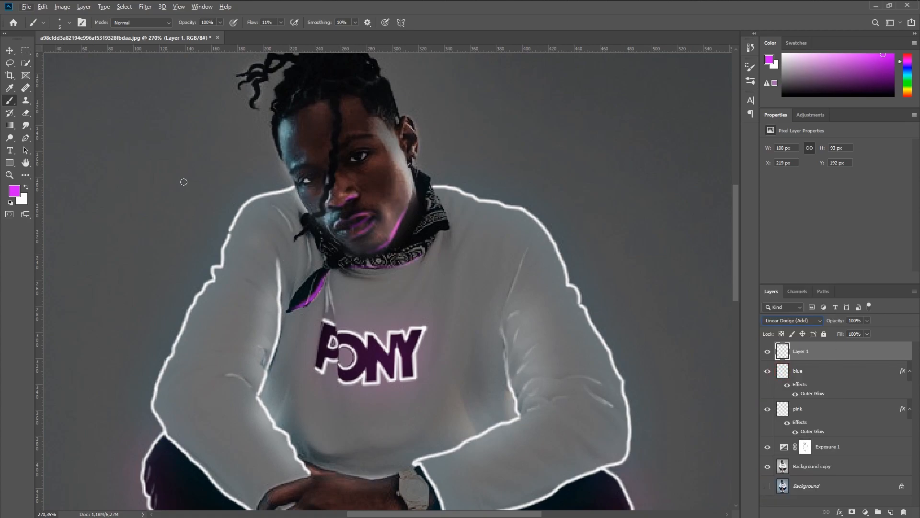
pyautogui.click(26, 113)
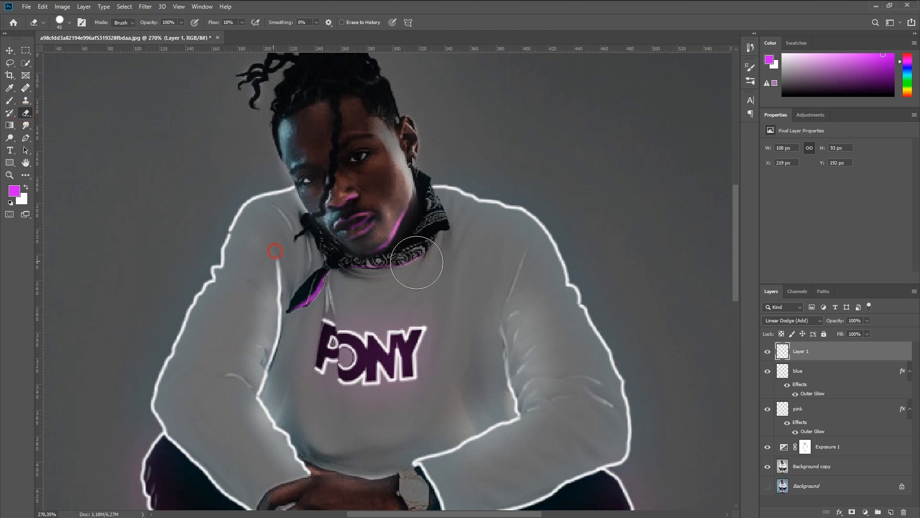
pyautogui.moveTo(386, 232)
pyautogui.mouseDown()
pyautogui.moveTo(403, 199)
pyautogui.moveTo(411, 220)
pyautogui.moveTo(438, 240)
pyautogui.moveTo(357, 197)
pyautogui.moveTo(342, 208)
pyautogui.mouseUp()
pyautogui.moveTo(300, 301)
pyautogui.mouseDown()
pyautogui.moveTo(258, 313)
pyautogui.moveTo(291, 301)
pyautogui.mouseUp()
pyautogui.moveTo(403, 259)
pyautogui.mouseDown()
pyautogui.moveTo(396, 264)
pyautogui.moveTo(358, 220)
pyautogui.mouseUp()
pyautogui.moveTo(407, 201)
pyautogui.mouseDown()
pyautogui.moveTo(380, 209)
pyautogui.moveTo(360, 235)
pyautogui.mouseUp()
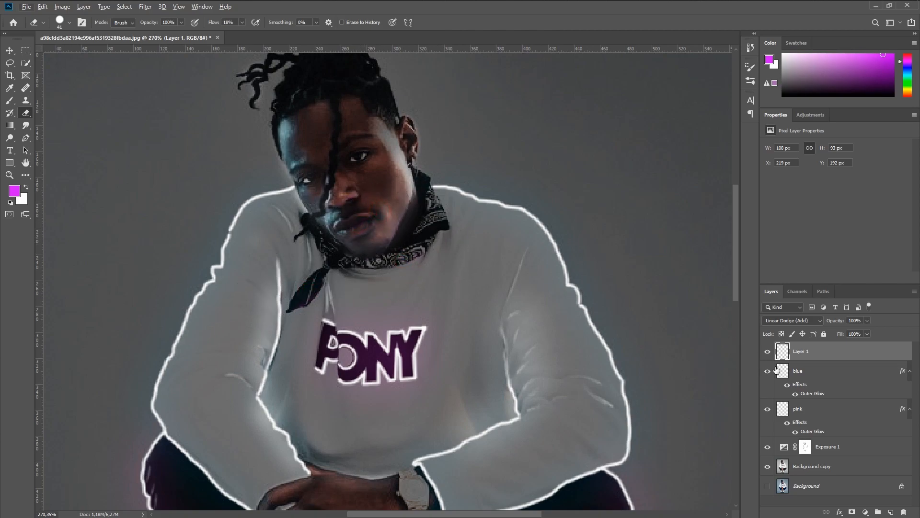
pyautogui.click(890, 513)
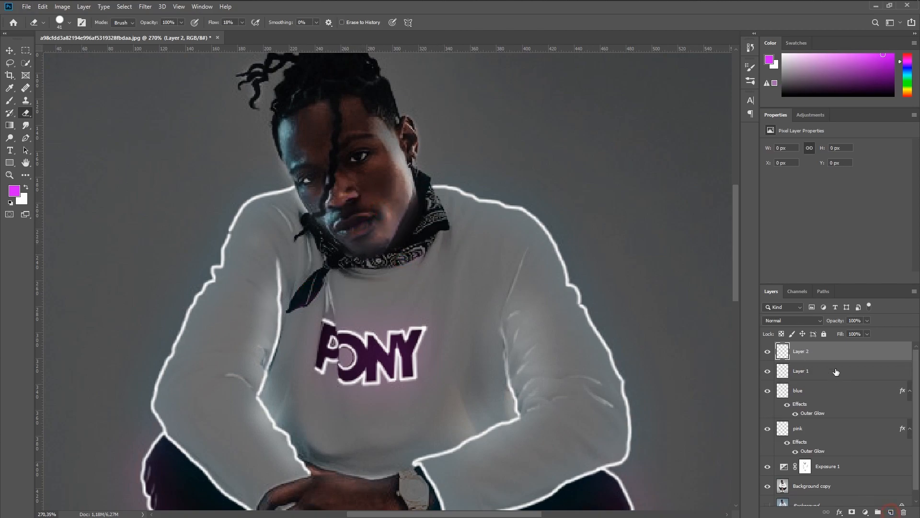
pyautogui.click(792, 321)
pyautogui.click(786, 405)
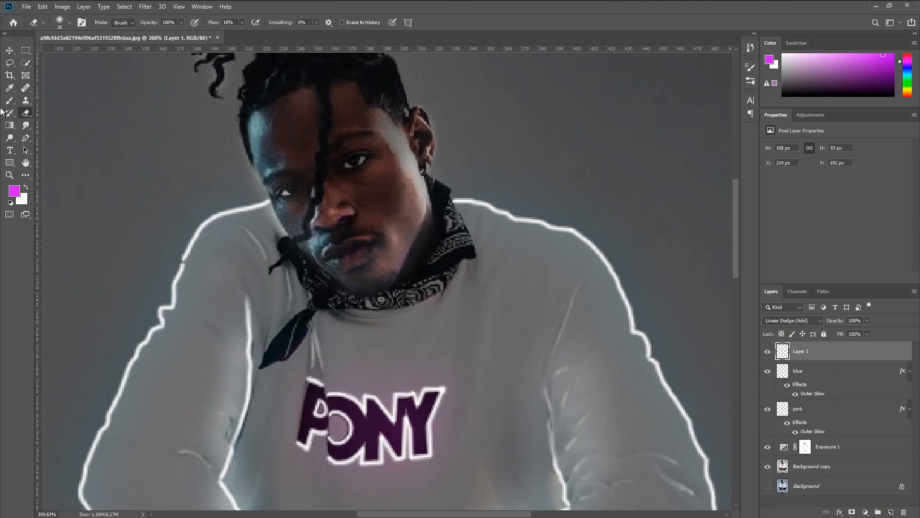
# - Create a new layer above Layer 1 for brushwork and set its blend mode to Soft Light
pyautogui.click(9, 101)
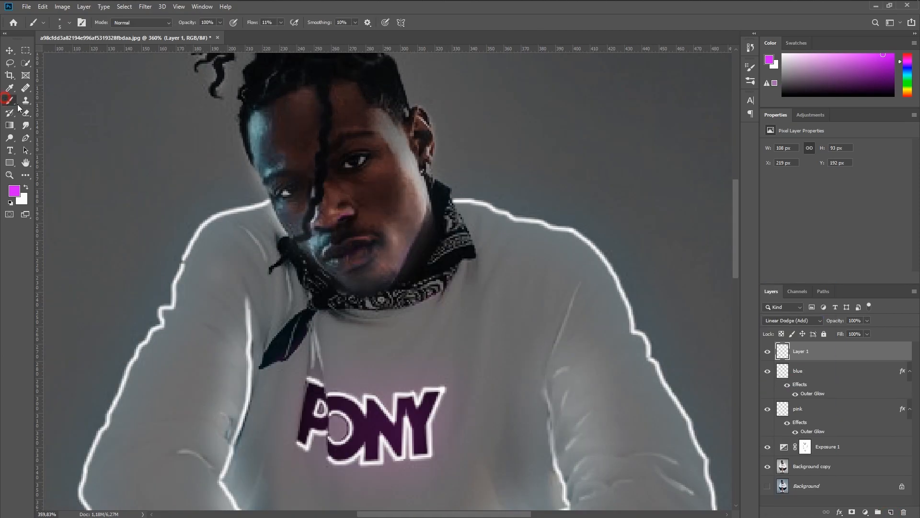
pyautogui.click(891, 512)
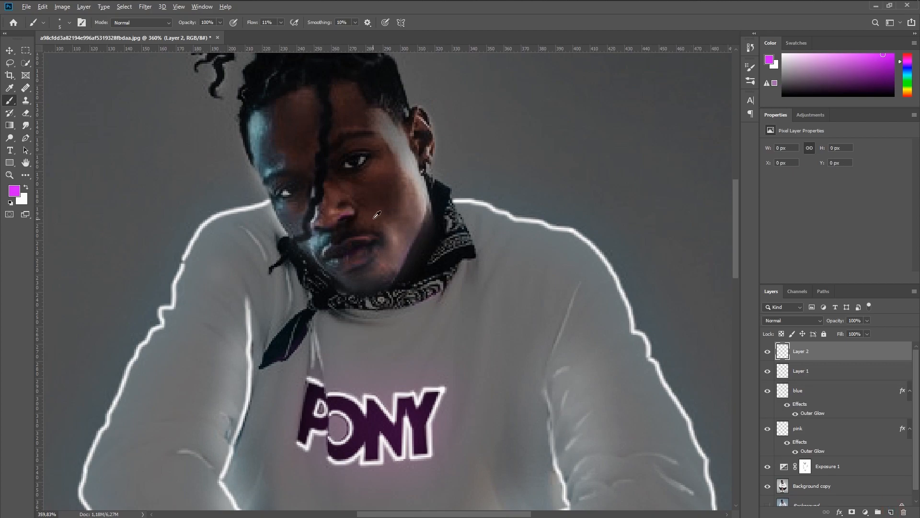
pyautogui.scroll(2, 377, 215)
pyautogui.click(798, 321)
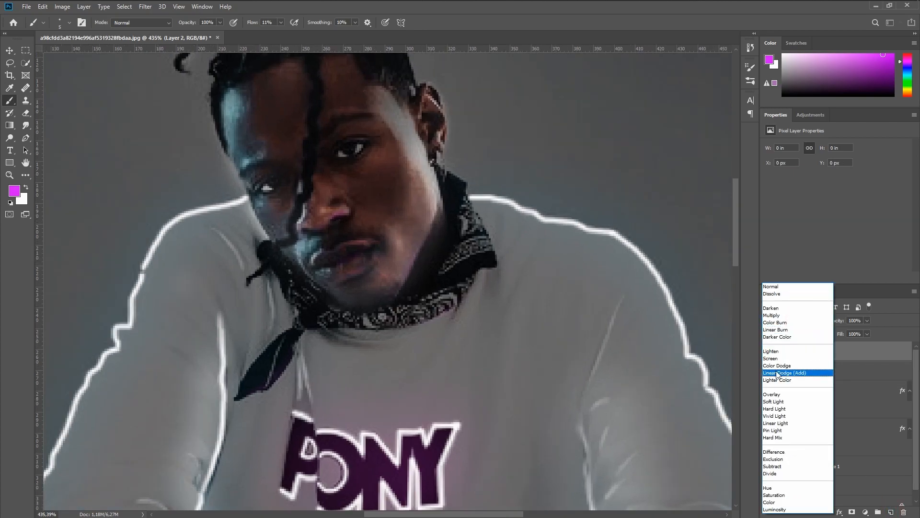
pyautogui.click(793, 403)
# - Paint a faint purple reflection on the chin and lower jaw of Layer 2 with a soft 19 px brush
pyautogui.rightClick(447, 223)
pyautogui.scroll(-1, 507, 341)
pyautogui.scroll(1, 509, 336)
pyautogui.click(512, 318)
pyautogui.click(521, 33)
pyautogui.moveTo(351, 207); pyautogui.dragTo(401, 235)
pyautogui.hotkey('ctrl', 'z')
pyautogui.moveTo(383, 286)
pyautogui.mouseDown()
pyautogui.moveTo(348, 297)
pyautogui.moveTo(395, 285)
pyautogui.moveTo(370, 296)
pyautogui.moveTo(392, 271)
pyautogui.moveTo(362, 283)
pyautogui.mouseUp()
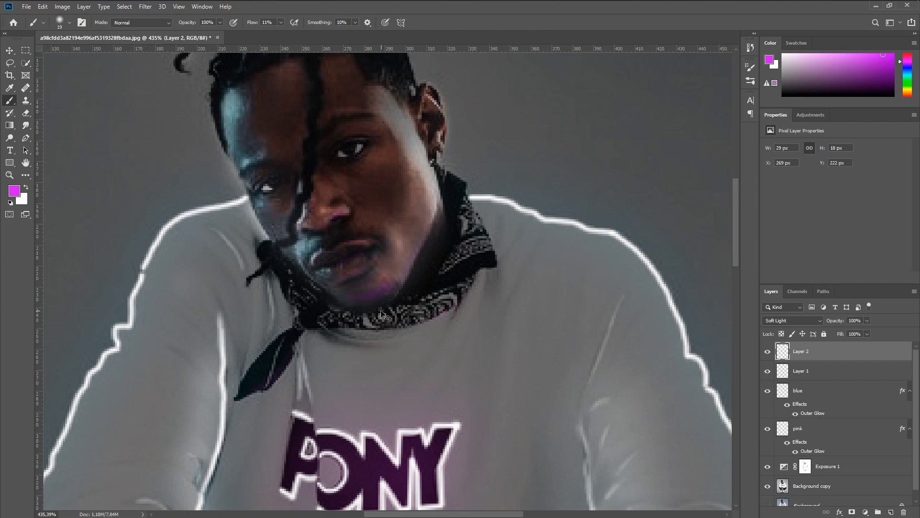
pyautogui.rightClick(383, 268)
pyautogui.click(502, 18)
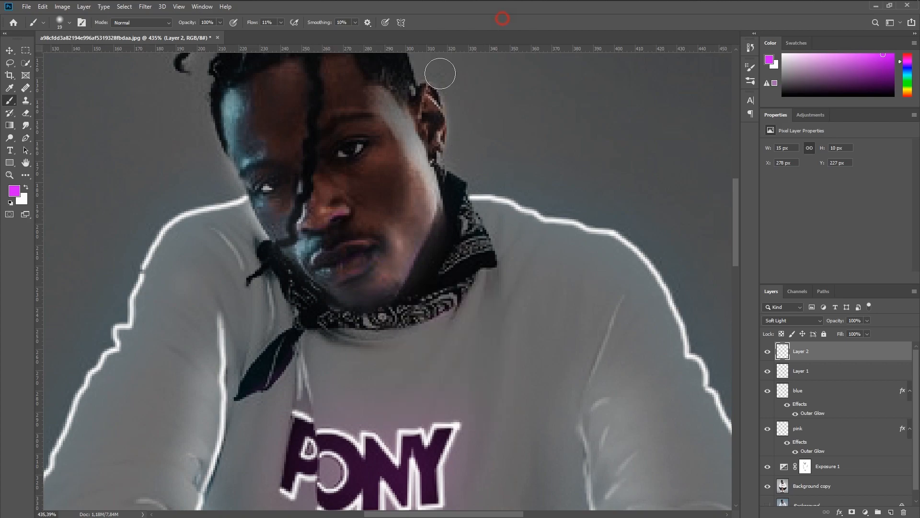
pyautogui.moveTo(372, 294)
pyautogui.mouseDown()
pyautogui.moveTo(395, 277)
pyautogui.moveTo(368, 297)
pyautogui.moveTo(397, 273)
pyautogui.moveTo(350, 298)
pyautogui.moveTo(407, 269)
pyautogui.moveTo(442, 217)
pyautogui.moveTo(409, 256)
pyautogui.moveTo(332, 281)
pyautogui.moveTo(435, 302)
pyautogui.moveTo(277, 363)
pyautogui.moveTo(316, 225)
pyautogui.moveTo(396, 230)
pyautogui.mouseUp()
# - Build up the purple reflection on the jaw and bandana, fading the excess with a soft Eraser at 8% flow
pyautogui.click(26, 113)
pyautogui.scroll(-2, 378, 293)
pyautogui.moveTo(345, 261); pyautogui.dragTo(251, 333)
pyautogui.scroll(-6, 469, 320)
pyautogui.scroll(6, 493, 326)
pyautogui.click(9, 100)
pyautogui.moveTo(395, 182); pyautogui.dragTo(337, 265)
pyautogui.click(26, 101)
pyautogui.click(26, 113)
pyautogui.scroll(-8, 382, 245)
pyautogui.scroll(4, 351, 214)
pyautogui.scroll(-2, 350, 225)
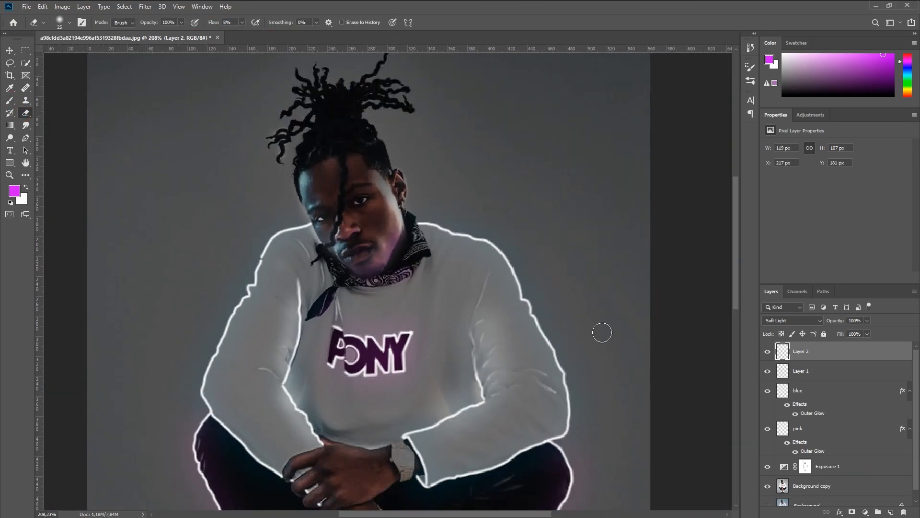
# - Create a new layer above Layer 2 and set the foreground colour to #19c2f9 for the Brush
pyautogui.click(892, 512)
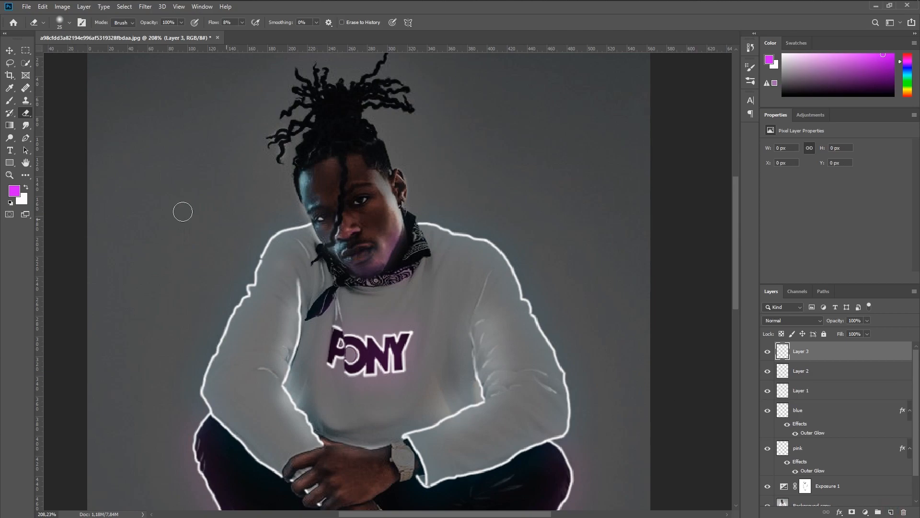
pyautogui.click(16, 194)
pyautogui.moveTo(803, 338); pyautogui.dragTo(800, 345)
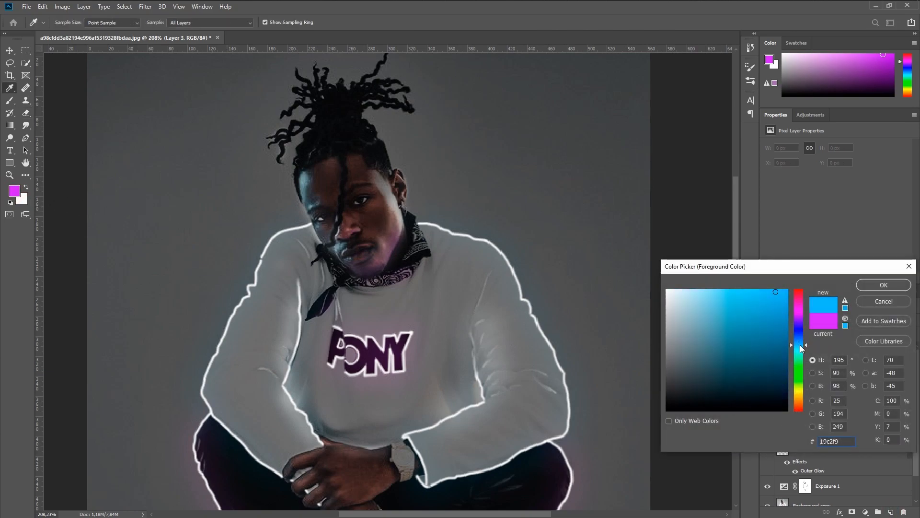
pyautogui.click(875, 287)
pyautogui.click(9, 100)
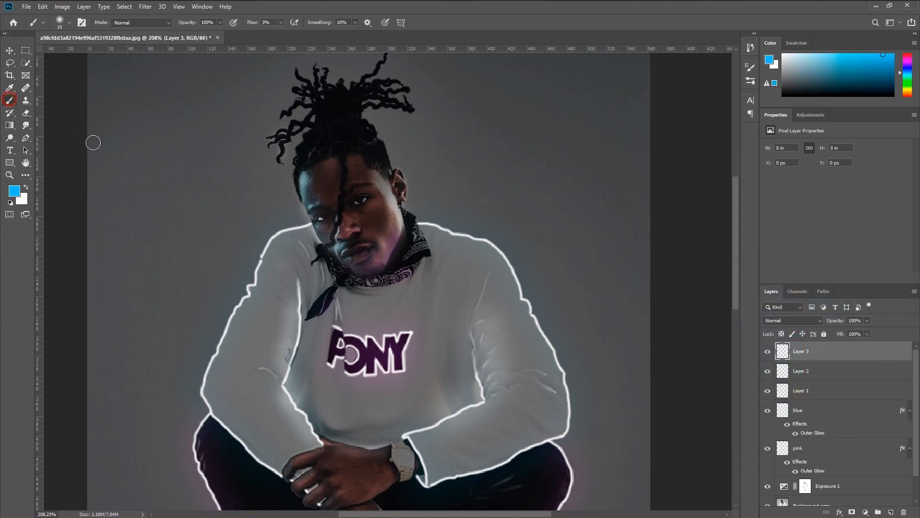
# - Paint a soft blue reflection on the shadowed side of the face and erase the spill around the chin
pyautogui.scroll(4, 355, 266)
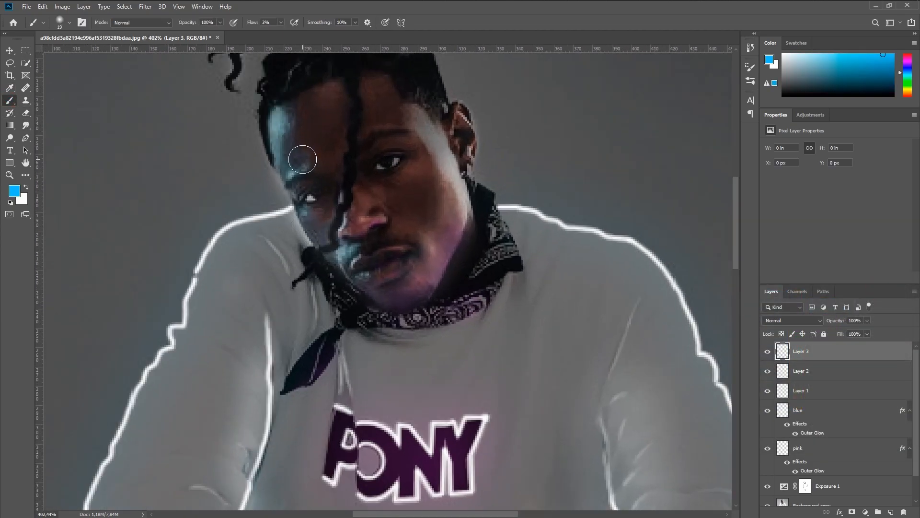
pyautogui.moveTo(297, 219)
pyautogui.mouseDown()
pyautogui.moveTo(309, 212)
pyautogui.moveTo(347, 279)
pyautogui.moveTo(341, 227)
pyautogui.mouseUp()
pyautogui.press('e')
pyautogui.moveTo(369, 287); pyautogui.dragTo(333, 283)
pyautogui.scroll(5, 357, 206)
pyautogui.click(10, 99)
pyautogui.click(26, 114)
pyautogui.scroll(-6, 319, 257)
# - Create a new layer above Layer 3 and set its blend mode to Linear Dodge (Add)
pyautogui.click(890, 512)
pyautogui.click(9, 100)
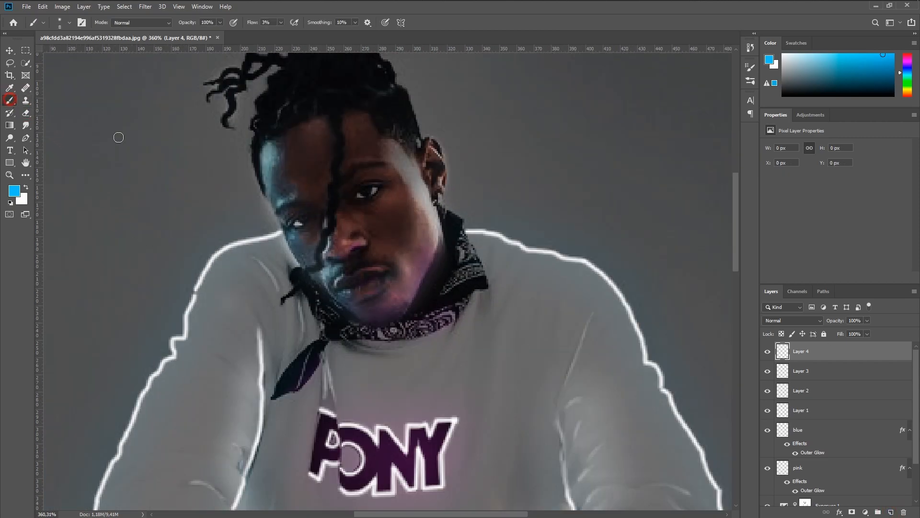
pyautogui.click(781, 321)
pyautogui.click(782, 373)
# - Choose a round pressure-size brush, shrink it to 3 px and raise its flow to 53%, undoing the test stroke
pyautogui.scroll(2, 299, 201)
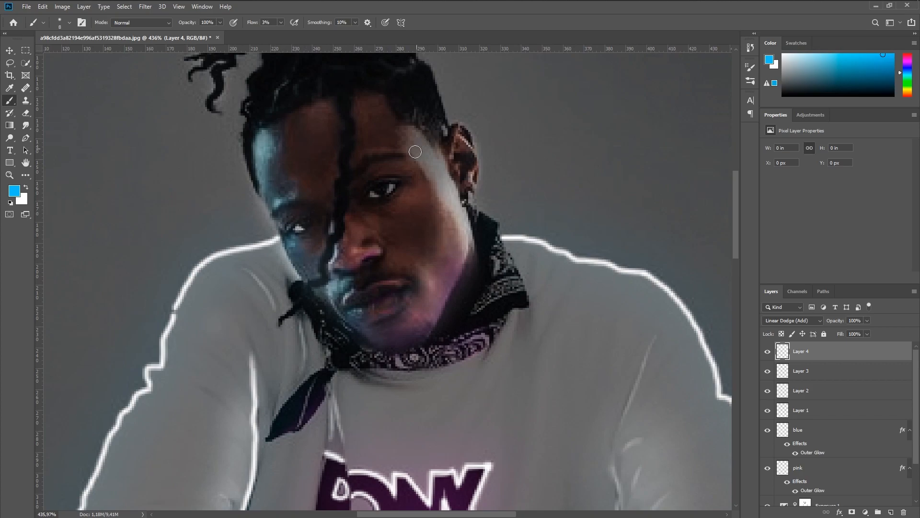
pyautogui.rightClick(387, 199)
pyautogui.scroll(-2, 446, 306)
pyautogui.click(444, 311)
pyautogui.click(443, 321)
pyautogui.scroll(-1, 441, 326)
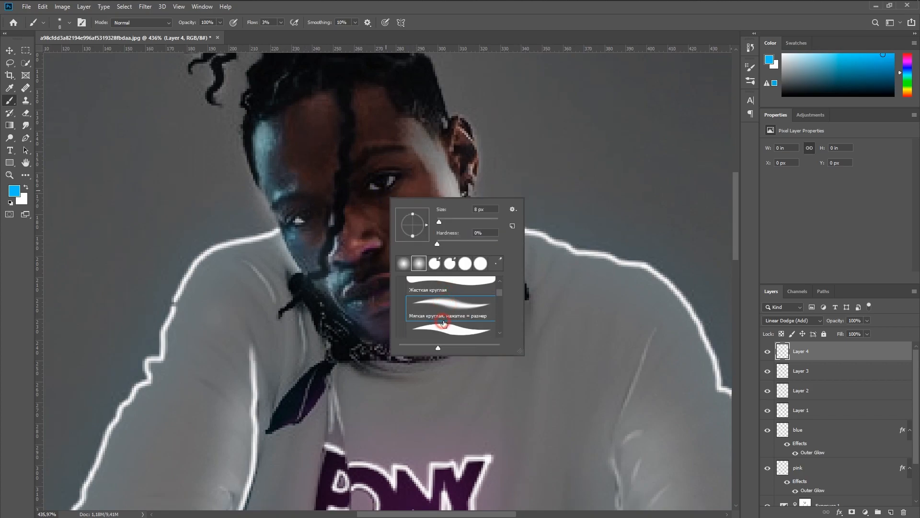
pyautogui.scroll(-1, 444, 323)
pyautogui.click(444, 330)
pyautogui.click(468, 21)
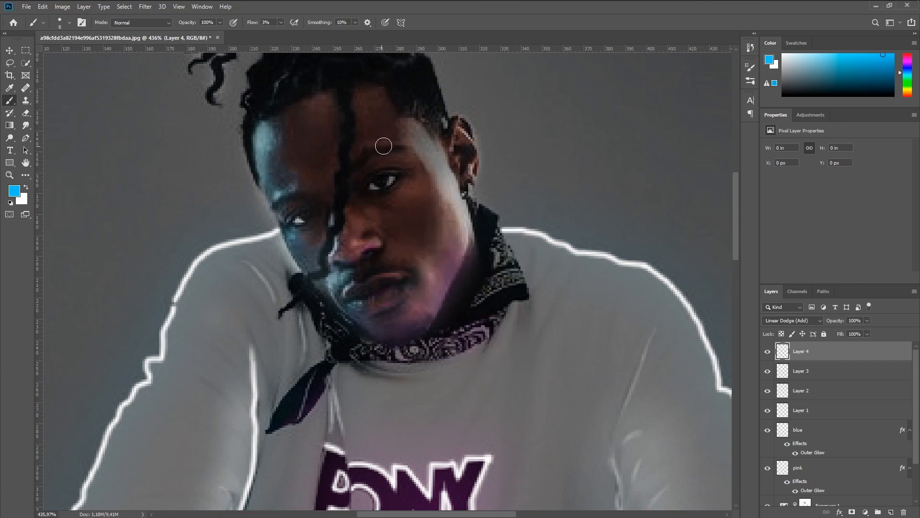
pyautogui.press('[')
pyautogui.press('[')
pyautogui.press('[')
pyautogui.press('[')
pyautogui.press('[')
pyautogui.moveTo(337, 240); pyautogui.dragTo(341, 296)
pyautogui.moveTo(253, 22); pyautogui.dragTo(276, 22)
pyautogui.moveTo(575, 140); pyautogui.dragTo(561, 194)
pyautogui.hotkey('ctrl', 'z')
# - Paint a thin blue rim light along the side of the hair, the ear and the bandana's outer edge
pyautogui.scroll(-2, 479, 230)
pyautogui.scroll(4, 336, 273)
pyautogui.moveTo(387, 154)
pyautogui.mouseDown()
pyautogui.moveTo(412, 259)
pyautogui.moveTo(472, 363)
pyautogui.mouseUp()
pyautogui.moveTo(357, 98); pyautogui.dragTo(374, 142)
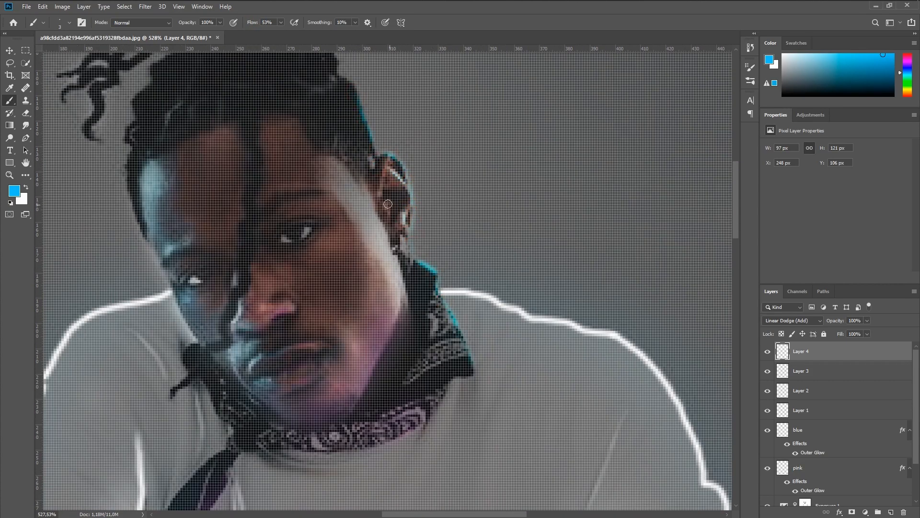
pyautogui.moveTo(388, 204); pyautogui.dragTo(389, 215)
pyautogui.moveTo(412, 201); pyautogui.dragTo(437, 339)
pyautogui.moveTo(430, 144); pyautogui.dragTo(444, 152)
# - Add blue rim highlights to the dreadlocks and to the knot and tail of the bandana
pyautogui.moveTo(555, 390); pyautogui.dragTo(674, 220)
pyautogui.moveTo(300, 223); pyautogui.dragTo(337, 305)
pyautogui.moveTo(311, 192); pyautogui.dragTo(388, 263)
pyautogui.moveTo(347, 191); pyautogui.dragTo(362, 277)
pyautogui.moveTo(359, 219); pyautogui.dragTo(362, 254)
pyautogui.moveTo(316, 160); pyautogui.dragTo(295, 127)
pyautogui.moveTo(346, 180); pyautogui.dragTo(344, 167)
pyautogui.moveTo(460, 384); pyautogui.dragTo(456, 201)
pyautogui.moveTo(443, 307); pyautogui.dragTo(376, 389)
pyautogui.moveTo(404, 234); pyautogui.dragTo(444, 286)
pyautogui.moveTo(413, 200); pyautogui.dragTo(397, 251)
# - Paint blue rim light along the clasping hand's fingers and inside the sleeve cuff beside the watch
pyautogui.scroll(-4, 432, 206)
pyautogui.scroll(4, 446, 312)
pyautogui.scroll(-1, 467, 299)
pyautogui.moveTo(453, 312); pyautogui.dragTo(361, 382)
pyautogui.moveTo(423, 368); pyautogui.dragTo(382, 384)
pyautogui.moveTo(440, 408)
pyautogui.mouseDown()
pyautogui.moveTo(428, 415)
pyautogui.moveTo(439, 450)
pyautogui.mouseUp()
pyautogui.moveTo(639, 339); pyautogui.dragTo(390, 226)
pyautogui.moveTo(430, 261); pyautogui.dragTo(410, 260)
# - Paint blue rim light on the fingertips of the lower hand hanging above the shoes
pyautogui.moveTo(440, 415)
pyautogui.mouseDown()
pyautogui.moveTo(556, 230)
pyautogui.moveTo(529, 44)
pyautogui.mouseUp()
pyautogui.moveTo(442, 273); pyautogui.dragTo(457, 256)
pyautogui.moveTo(422, 276); pyautogui.dragTo(397, 297)
pyautogui.moveTo(392, 275); pyautogui.dragTo(366, 288)
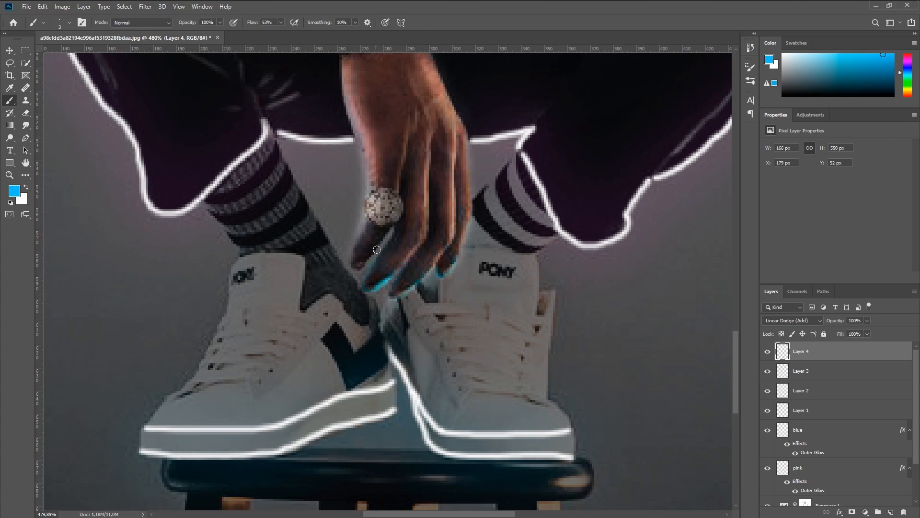
pyautogui.moveTo(372, 240); pyautogui.dragTo(355, 268)
pyautogui.moveTo(230, 86); pyautogui.dragTo(399, 458)
pyautogui.scroll(1, 384, 351)
pyautogui.scroll(-5, 384, 354)
# - Identify the purple reflection layer by toggling layer visibility, leaving Layer 2 visible and selected
pyautogui.click(808, 374)
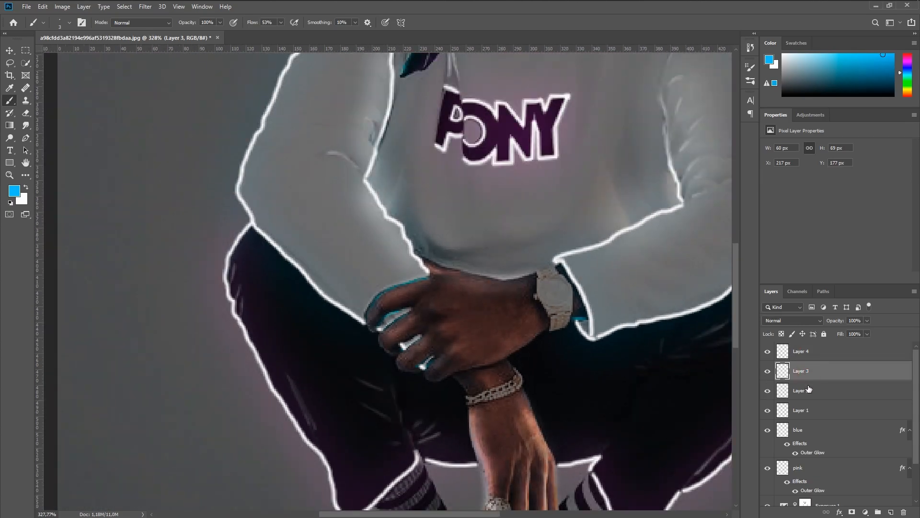
pyautogui.click(812, 357)
pyautogui.click(772, 395)
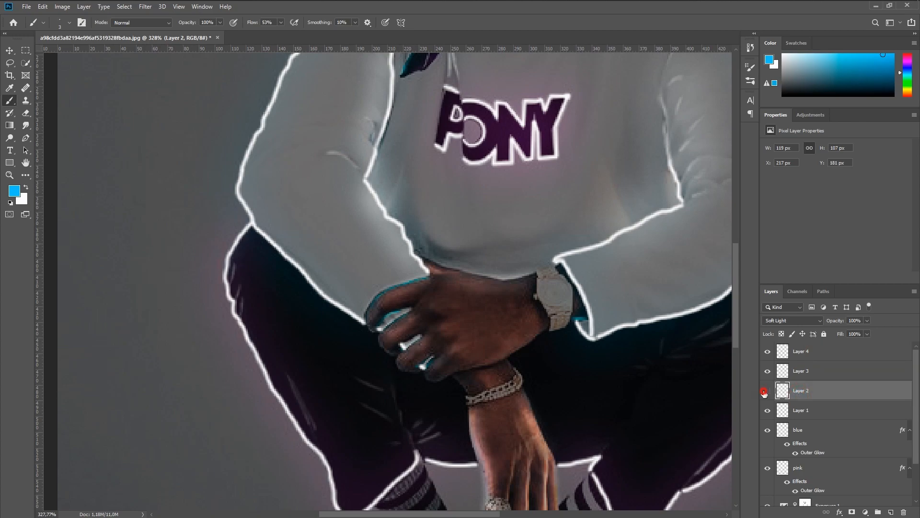
pyautogui.scroll(6, 728, 419)
pyautogui.click(768, 392)
pyautogui.click(768, 391)
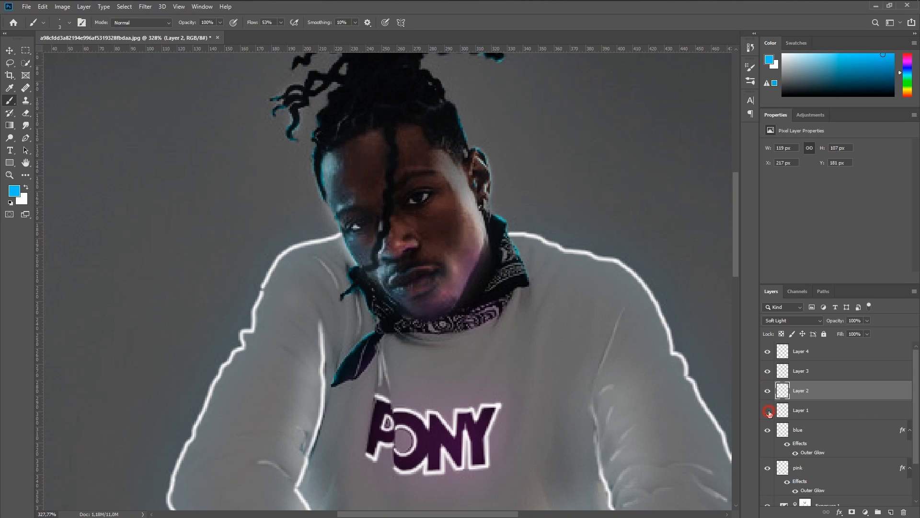
# - Change the brush colour from blue to bright pink #f919cc for painting on the hands
pyautogui.moveTo(558, 465); pyautogui.dragTo(418, 173)
pyautogui.moveTo(441, 359); pyautogui.dragTo(516, 206)
pyautogui.scroll(3, 413, 358)
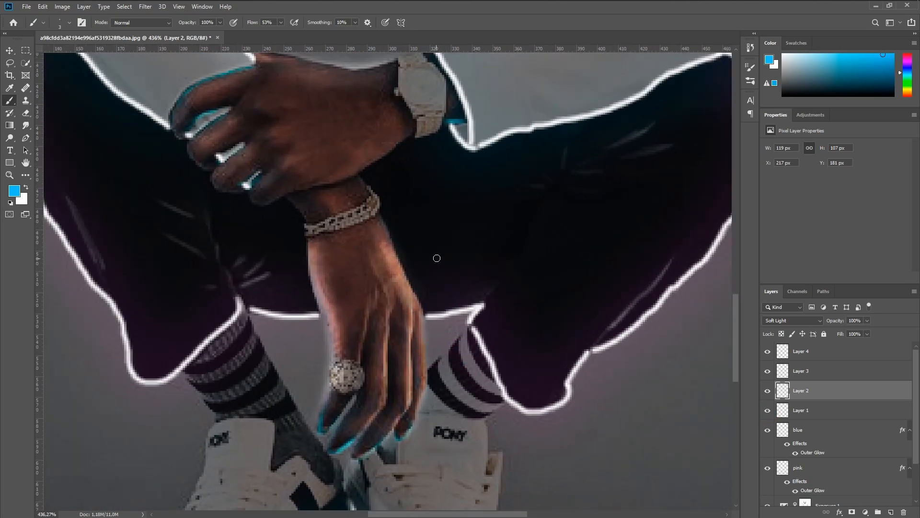
pyautogui.moveTo(435, 257); pyautogui.dragTo(418, 293)
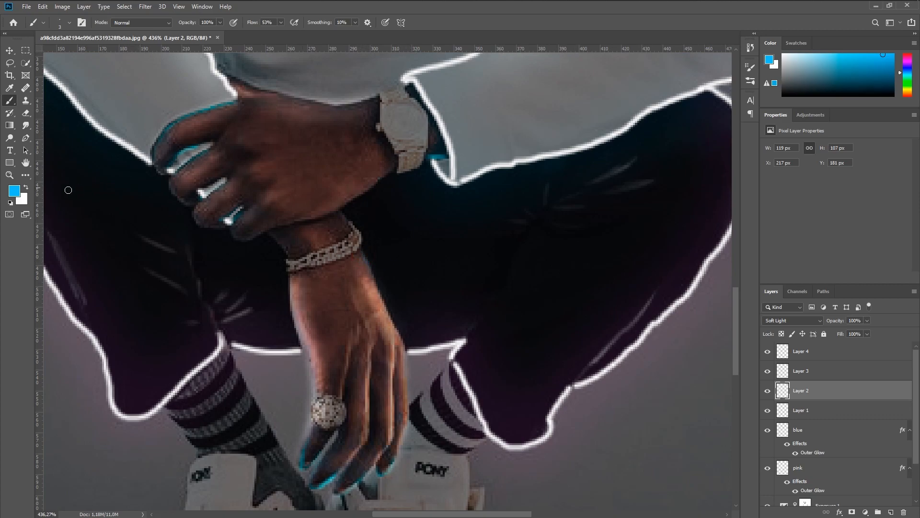
pyautogui.click(13, 191)
pyautogui.click(801, 303)
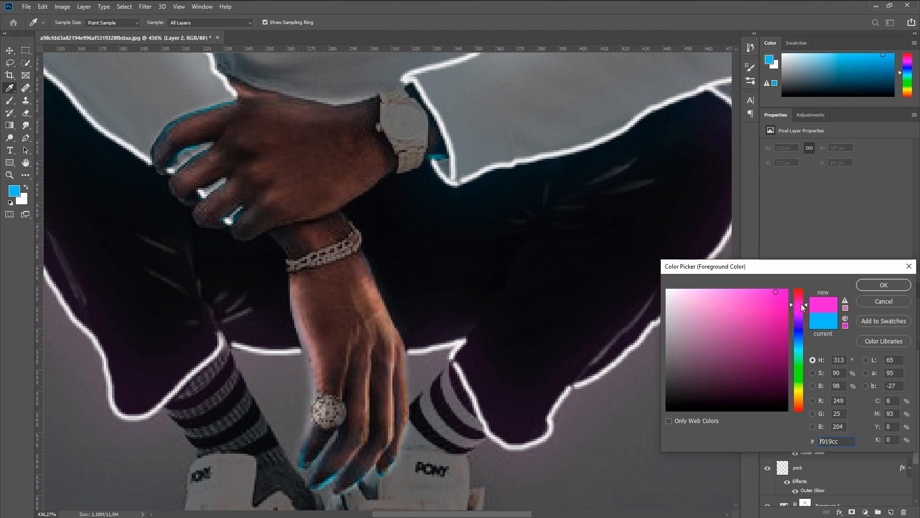
pyautogui.click(870, 287)
pyautogui.press('b')
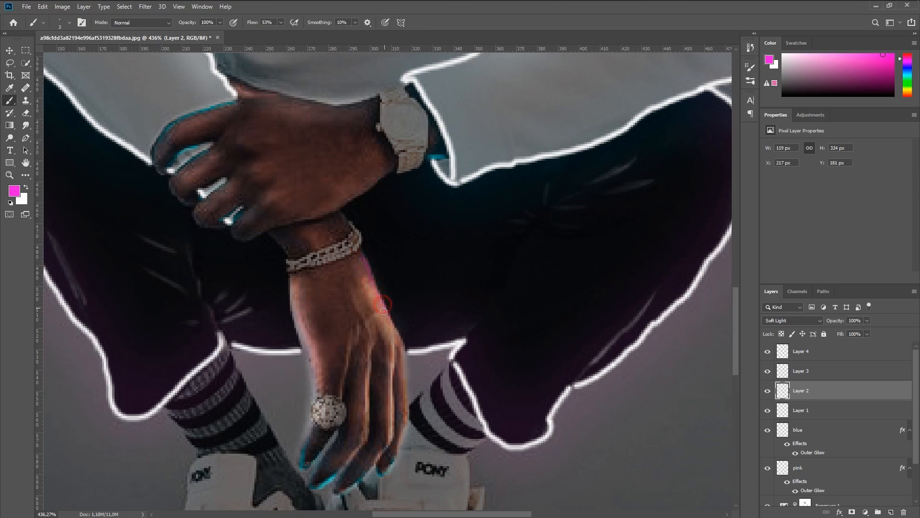
# - Set Layer 2 to Linear Dodge (Add) and paint pink rim light along the lower forearm, wrist and edges of the clasping hand
pyautogui.click(792, 320)
pyautogui.scroll(-5, 421, 304)
pyautogui.scroll(4, 421, 304)
pyautogui.moveTo(497, 351)
pyautogui.mouseDown()
pyautogui.moveTo(456, 358)
pyautogui.moveTo(384, 344)
pyautogui.mouseUp()
pyautogui.scroll(4, 412, 331)
pyautogui.moveTo(441, 267); pyautogui.dragTo(441, 330)
pyautogui.moveTo(412, 249)
pyautogui.mouseDown()
pyautogui.moveTo(413, 322)
pyautogui.moveTo(398, 329)
pyautogui.mouseUp()
pyautogui.scroll(-4, 408, 330)
pyautogui.scroll(4, 408, 250)
pyautogui.moveTo(330, 354); pyautogui.dragTo(319, 366)
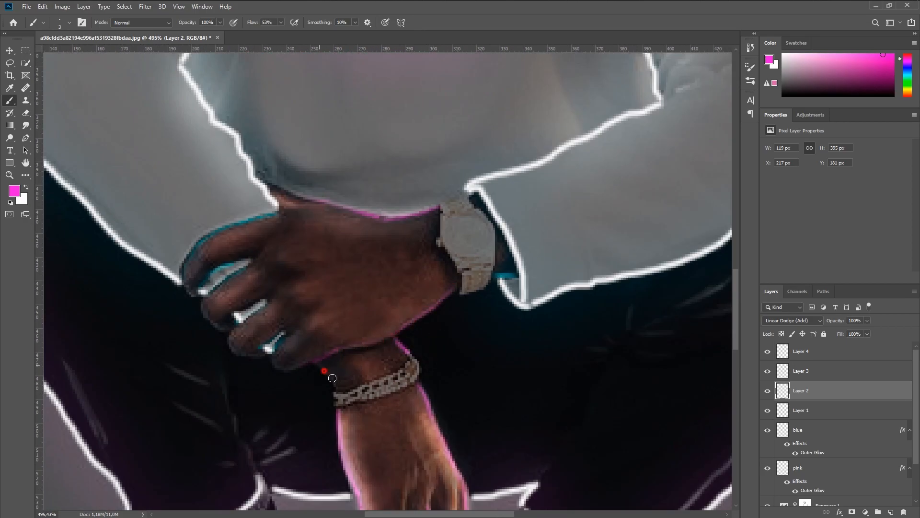
# - Paint pink rim light along the inner edges of both sleeves and set Layer 2's opacity to 33%
pyautogui.scroll(-4, 423, 232)
pyautogui.scroll(4, 445, 232)
pyautogui.moveTo(449, 223); pyautogui.dragTo(376, 323)
pyautogui.moveTo(374, 255); pyautogui.dragTo(344, 268)
pyautogui.moveTo(353, 216); pyautogui.dragTo(316, 235)
pyautogui.moveTo(376, 109); pyautogui.dragTo(343, 113)
pyautogui.moveTo(309, 179); pyautogui.dragTo(292, 236)
pyautogui.moveTo(513, 280); pyautogui.dragTo(435, 310)
pyautogui.moveTo(495, 294)
pyautogui.mouseDown()
pyautogui.moveTo(401, 346)
pyautogui.moveTo(369, 349)
pyautogui.mouseUp()
pyautogui.moveTo(307, 403); pyautogui.dragTo(312, 434)
pyautogui.moveTo(291, 436); pyautogui.dragTo(292, 415)
pyautogui.scroll(-5, 307, 379)
pyautogui.scroll(4, 390, 233)
pyautogui.moveTo(555, 286); pyautogui.dragTo(562, 352)
pyautogui.moveTo(267, 293); pyautogui.dragTo(254, 377)
pyautogui.scroll(-4, 417, 351)
pyautogui.scroll(5, 415, 351)
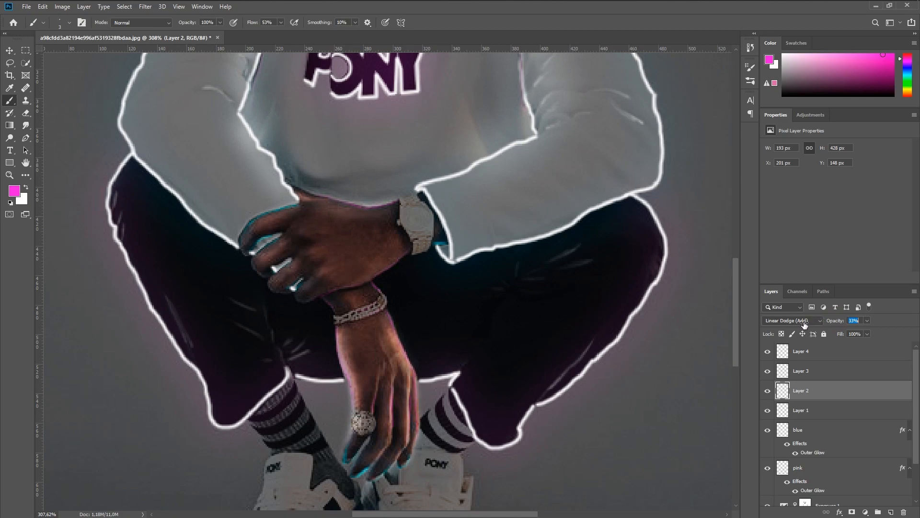
# - Set Layer 4's opacity to 32% and softly erase its blue rim light at the lower hand's fingertips with 8% flow
pyautogui.click(814, 352)
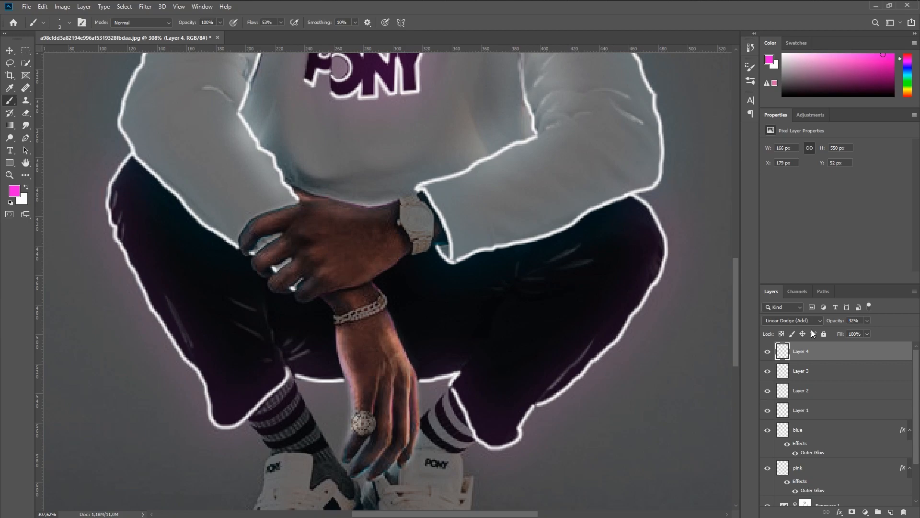
pyautogui.click(27, 113)
pyautogui.scroll(1, 364, 475)
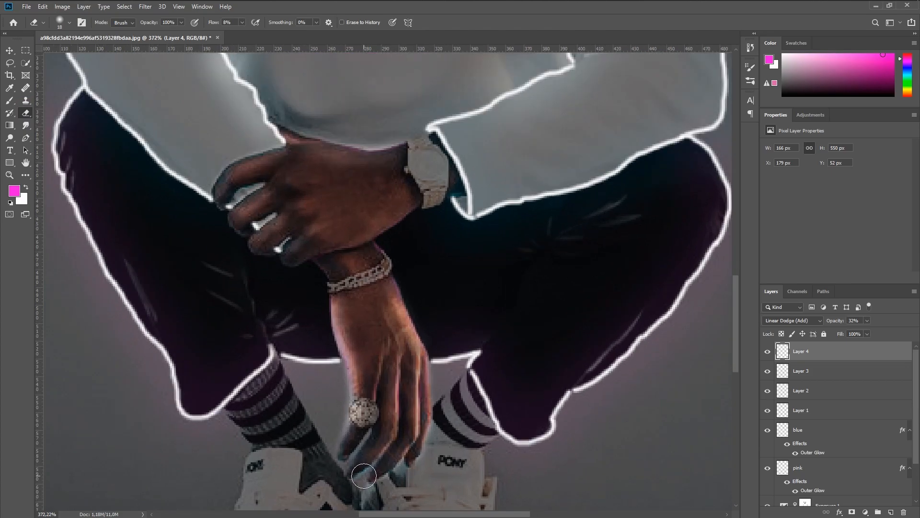
pyautogui.moveTo(398, 452); pyautogui.dragTo(388, 476)
pyautogui.moveTo(411, 450); pyautogui.dragTo(401, 464)
pyautogui.scroll(-1, 358, 395)
pyautogui.moveTo(364, 120); pyautogui.dragTo(413, 442)
pyautogui.moveTo(423, 327); pyautogui.dragTo(395, 228)
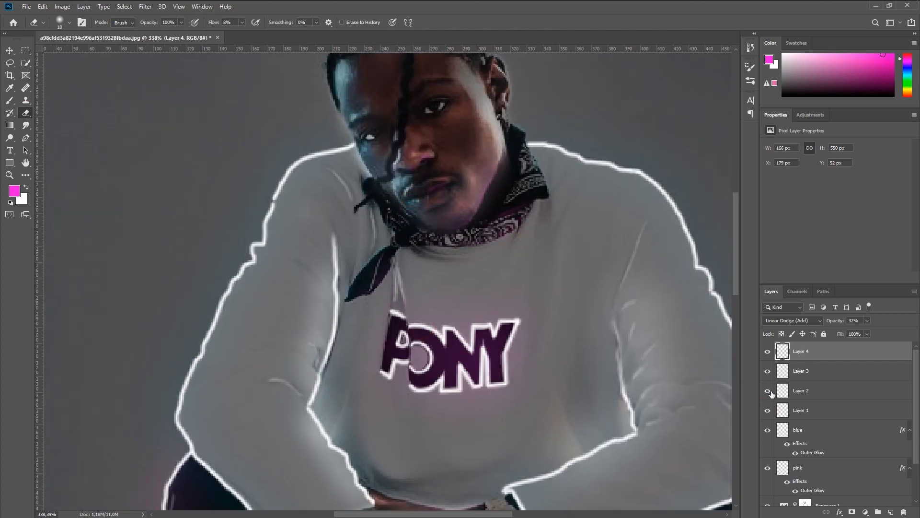
# - Set the eraser flow to 39% on Layer 2 and set Layer 4's opacity to 48%
pyautogui.click(796, 410)
pyautogui.scroll(-5, 477, 272)
pyautogui.hotkey('alt', ']')
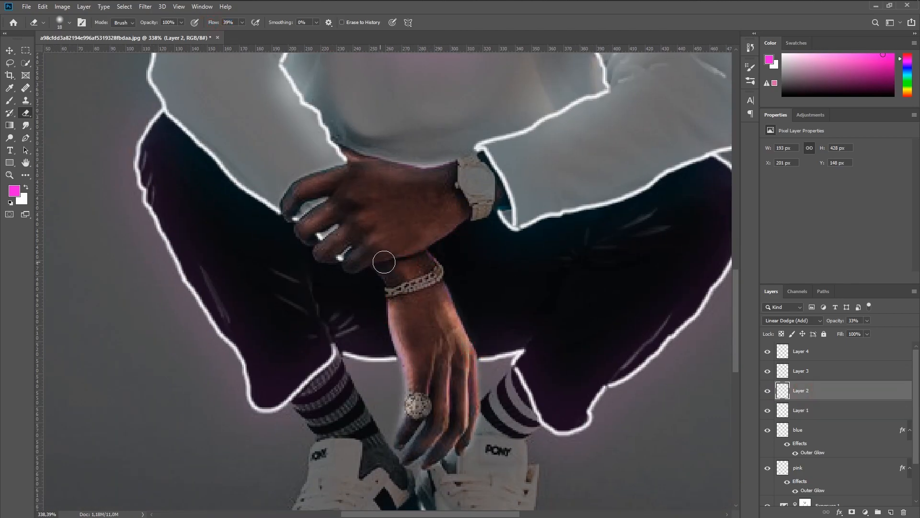
pyautogui.scroll(-4, 412, 278)
pyautogui.hotkey('alt', ']')
pyautogui.hotkey('alt', ']')
pyautogui.click(853, 321)
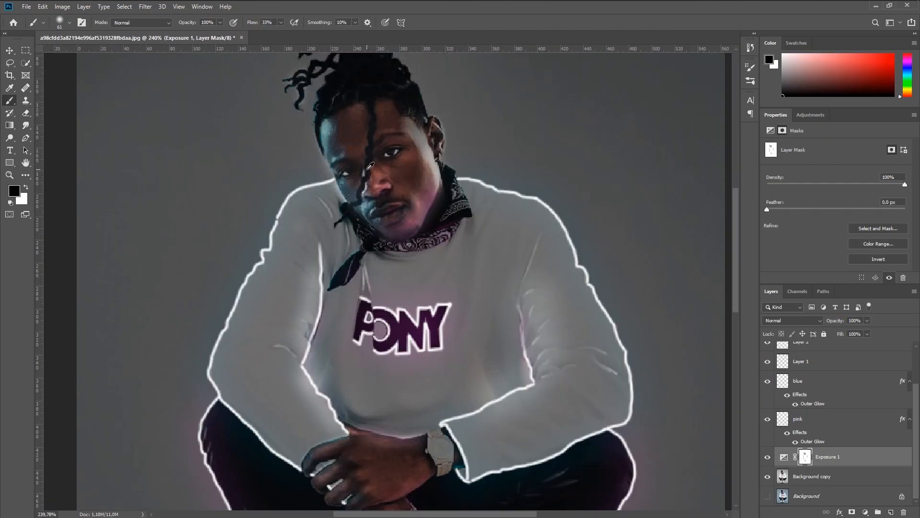
# - Paint black on the Exposure 1 mask over the forehead and face with a large soft brush at 33% flow
pyautogui.scroll(5, 415, 333)
pyautogui.scroll(2, 370, 237)
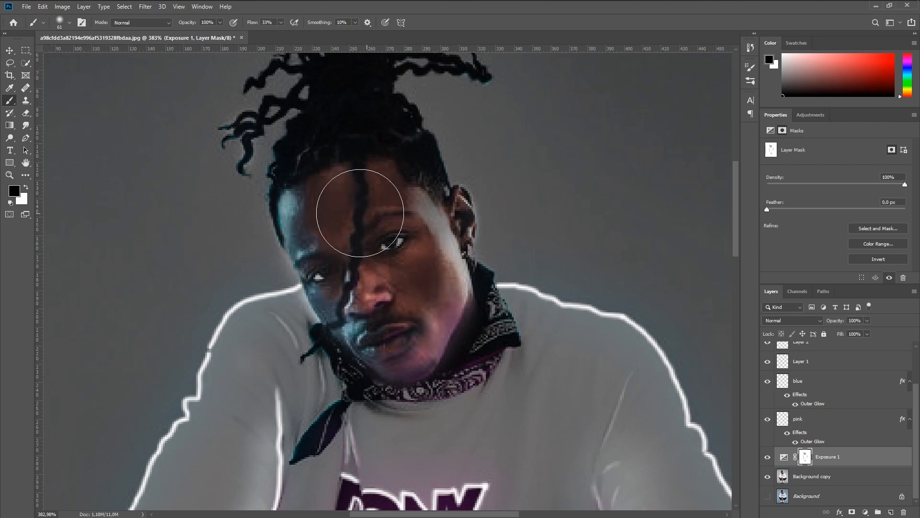
pyautogui.moveTo(326, 223); pyautogui.dragTo(337, 277)
pyautogui.scroll(-8, 405, 350)
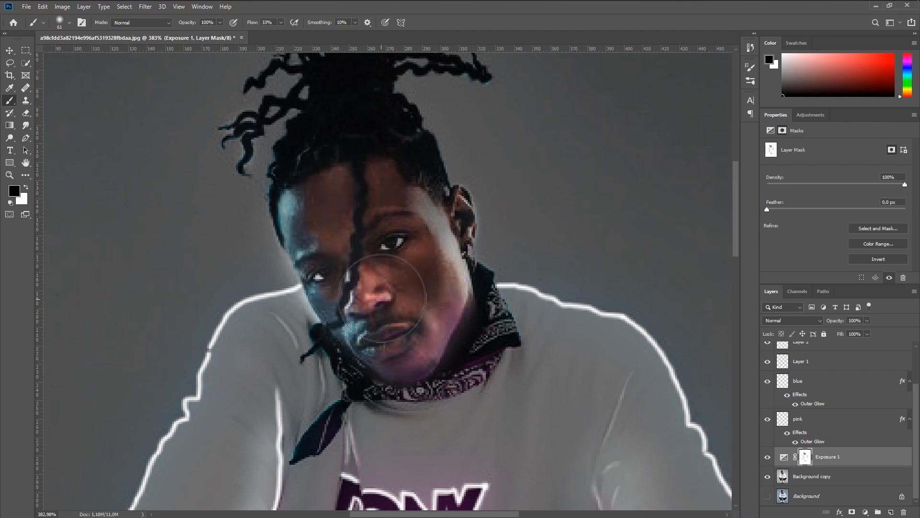
pyautogui.scroll(8, 378, 263)
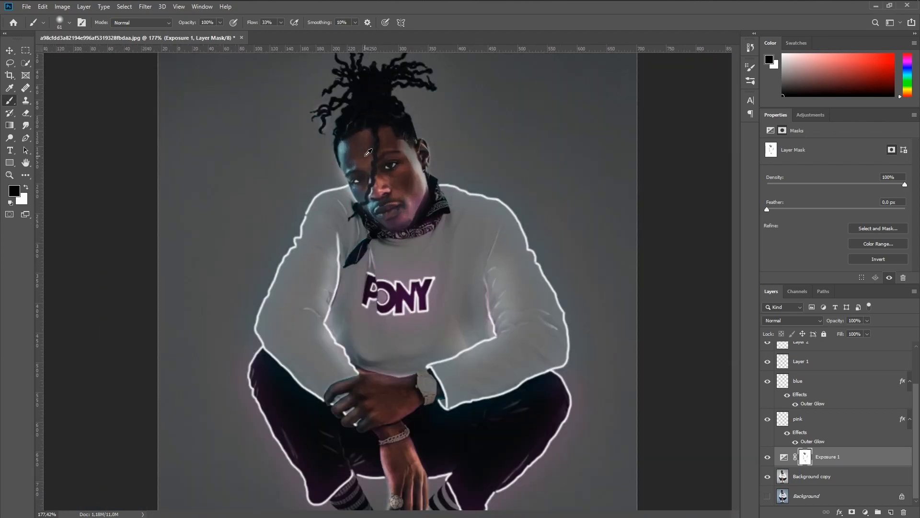
# - Reveal more light on the cheeks, mouth and forehead by painting the Exposure 1 mask black with a 33 px brush at 22% flow
pyautogui.moveTo(249, 22); pyautogui.dragTo(242, 23)
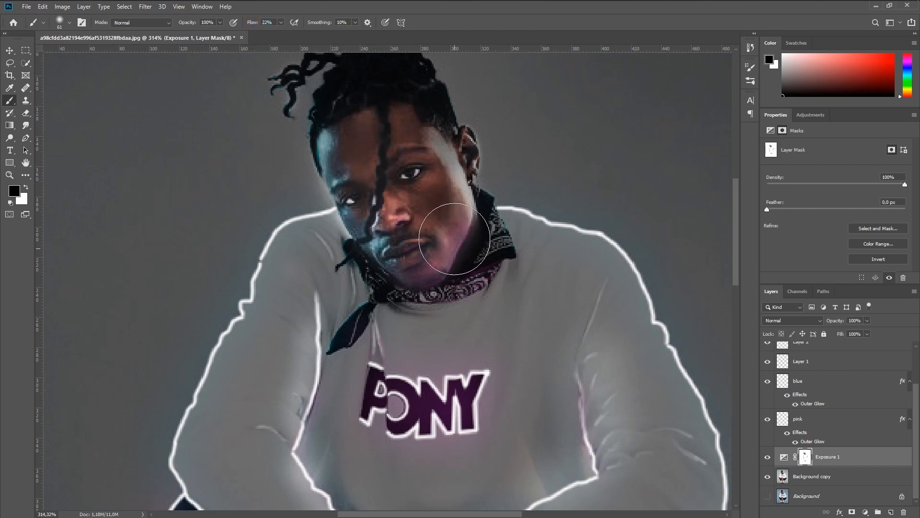
pyautogui.keyDown('alt'); pyautogui.rightClick(444, 220); pyautogui.keyUp('alt')
pyautogui.moveTo(431, 224)
pyautogui.mouseDown()
pyautogui.moveTo(421, 225)
pyautogui.moveTo(432, 260)
pyautogui.mouseUp()
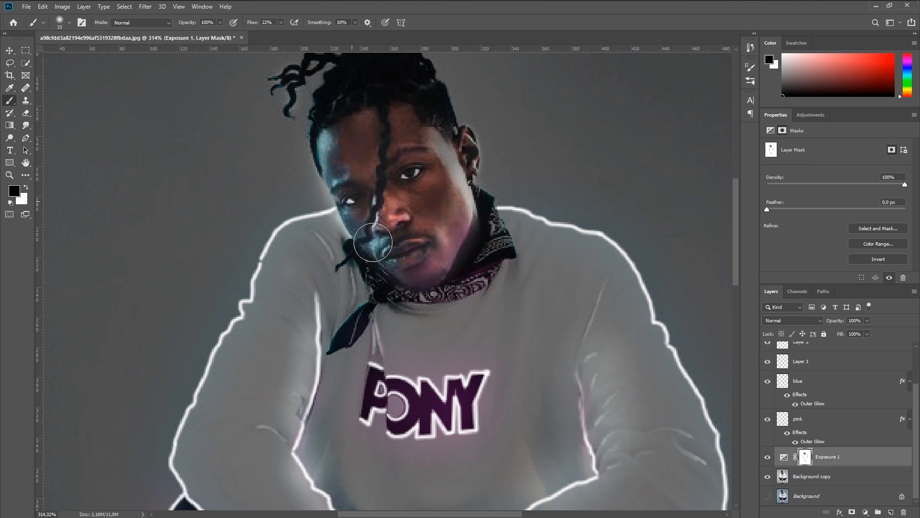
pyautogui.moveTo(339, 153); pyautogui.dragTo(384, 237)
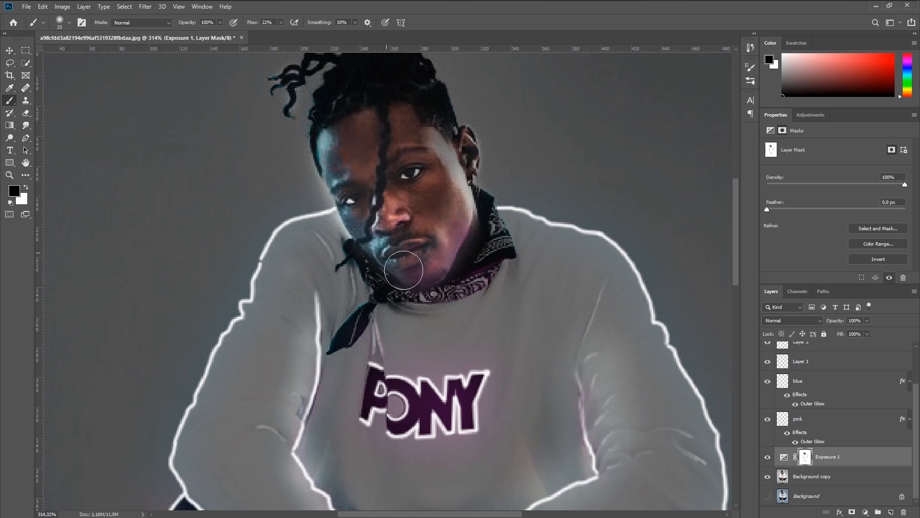
pyautogui.moveTo(371, 120); pyautogui.dragTo(366, 123)
pyautogui.scroll(2, 366, 122)
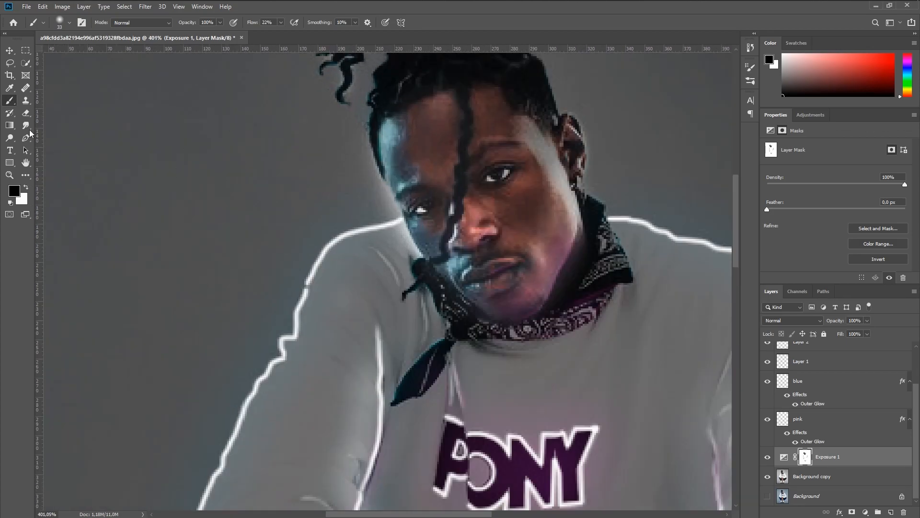
# - Paint white on the Exposure 1 mask with an 11 px brush along the outer side of the face
pyautogui.press('x')
pyautogui.moveTo(376, 165); pyautogui.dragTo(292, 203)
pyautogui.scroll(8, 362, 182)
pyautogui.hotkey('ctrl', '0')
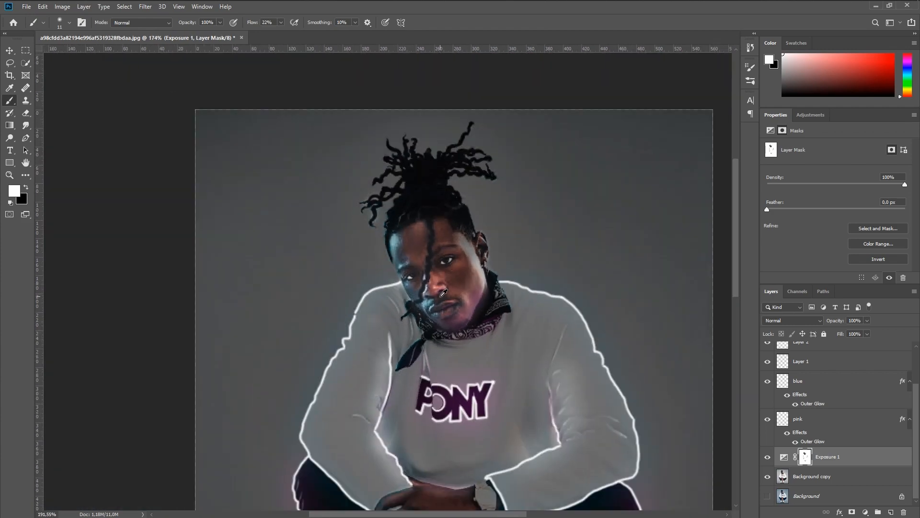
pyautogui.scroll(3, 818, 408)
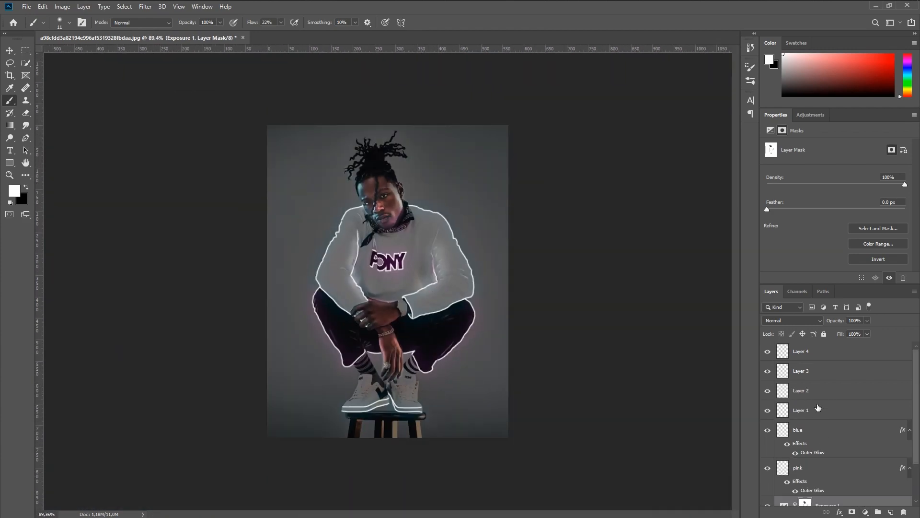
# - Group all layers from Layer 4 down to Exposure 1
pyautogui.click(832, 353)
pyautogui.scroll(-1, 806, 447)
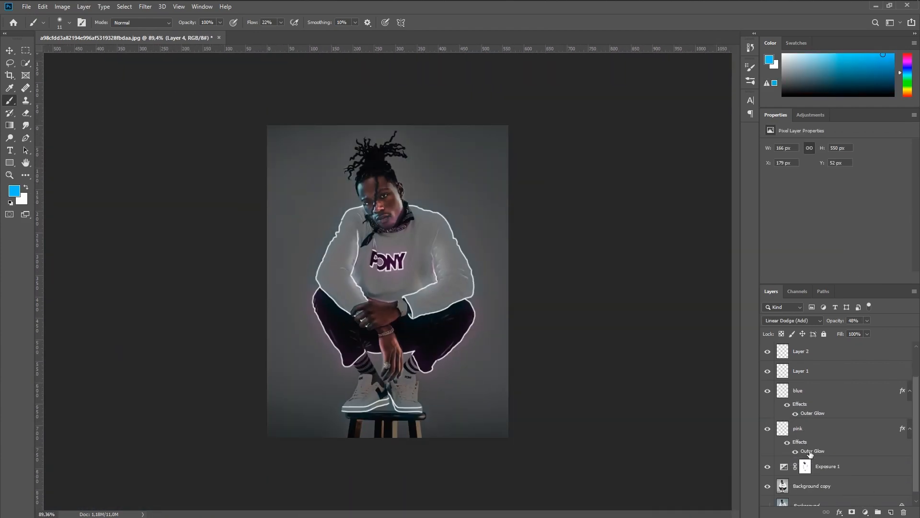
pyautogui.keyDown('shift'); pyautogui.click(861, 470); pyautogui.keyUp('shift')
pyautogui.moveTo(860, 471); pyautogui.dragTo(878, 512)
# - Add a Curves adjustment above the group with a slight S-curve that darkens the shadows and lifts the highlights
pyautogui.click(872, 512)
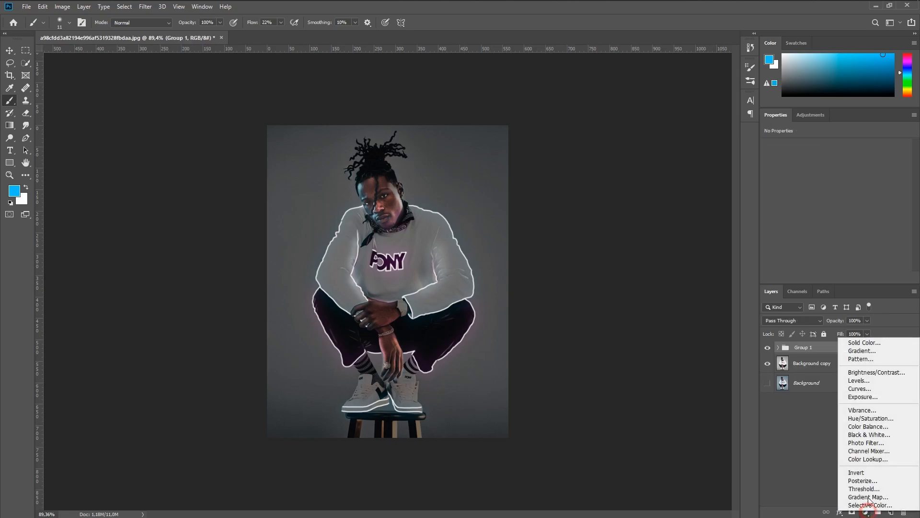
pyautogui.click(863, 390)
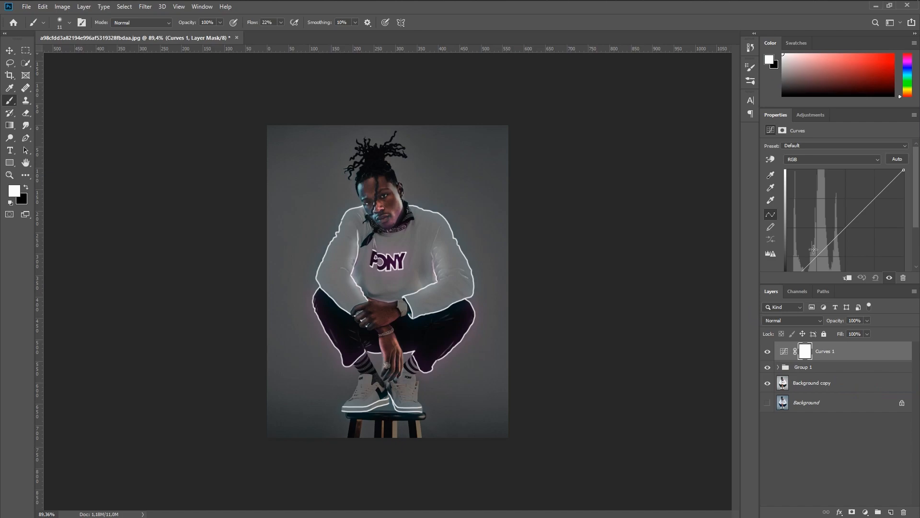
pyautogui.scroll(-2, 852, 211)
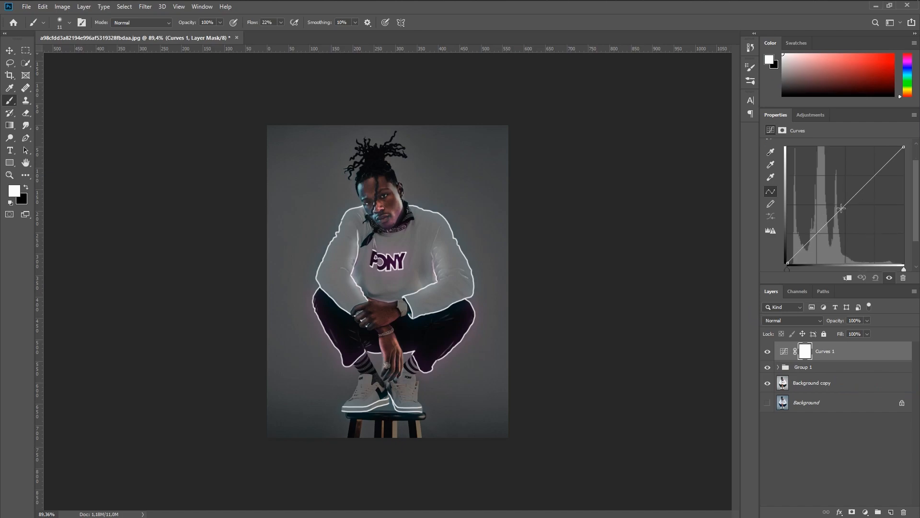
pyautogui.moveTo(822, 229); pyautogui.dragTo(824, 231)
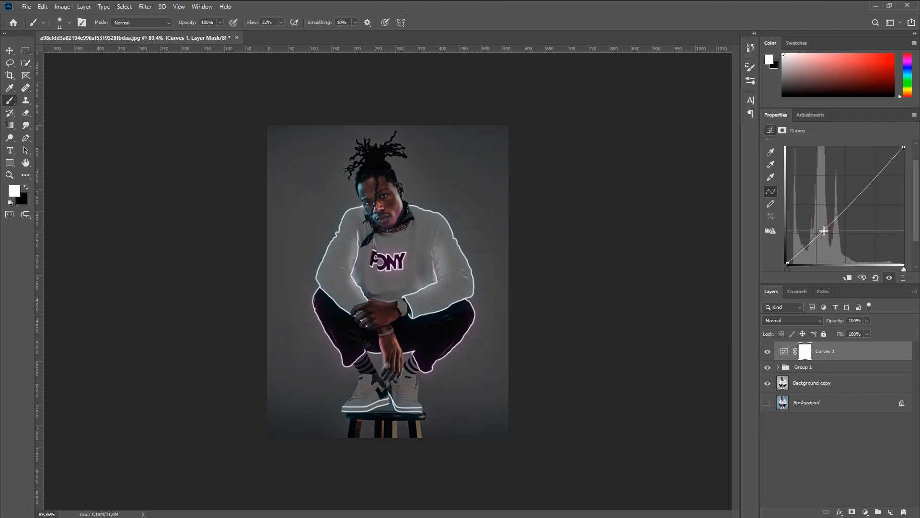
pyautogui.moveTo(874, 178); pyautogui.dragTo(873, 175)
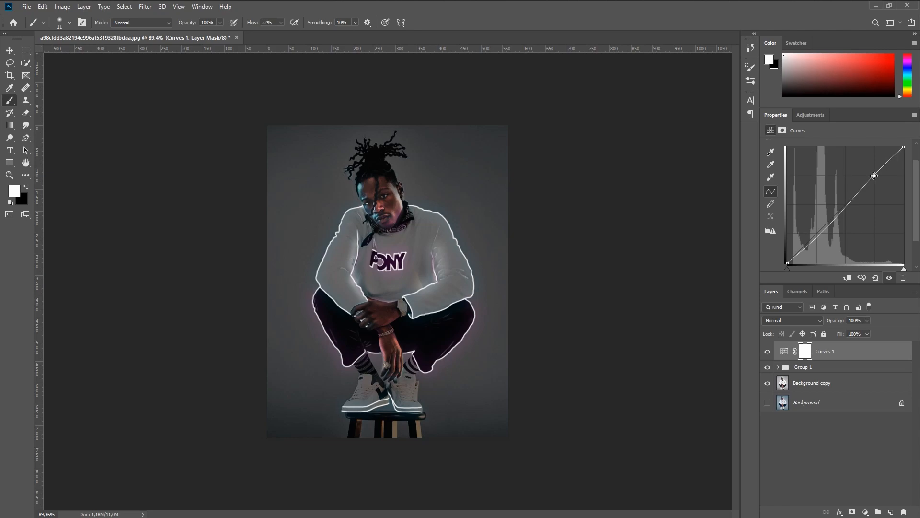
# - Stamp all visible layers into a new layer above Curves 1 and open the Camera Raw Filter on it
pyautogui.click(849, 355)
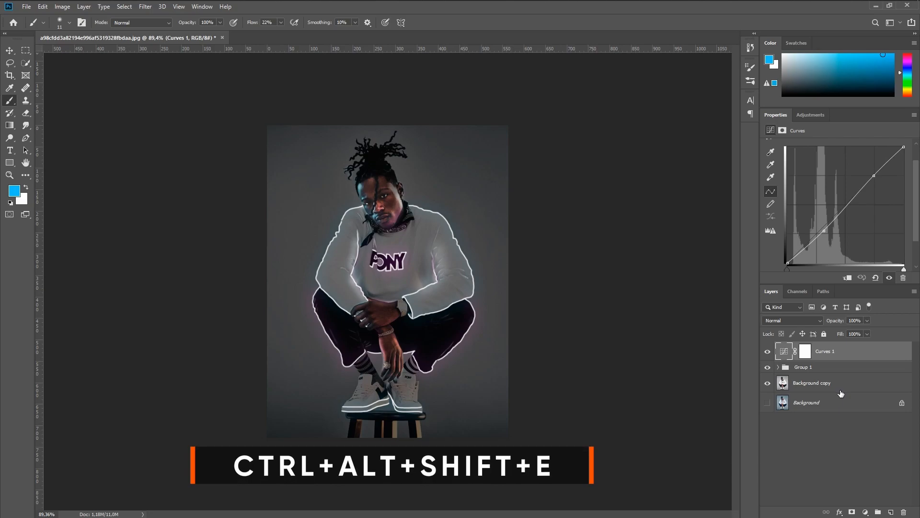
pyautogui.hotkey('ctrl', 'alt', 'shift', 'e')
pyautogui.click(144, 7)
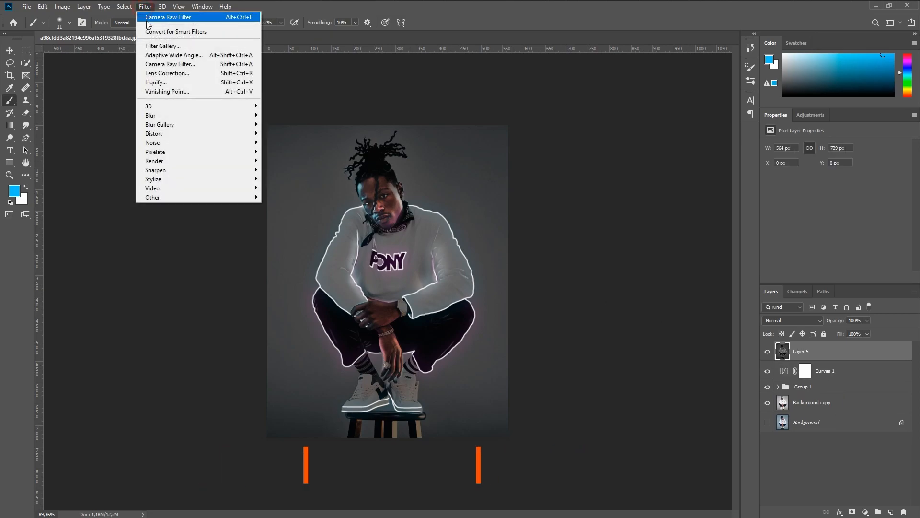
pyautogui.click(159, 66)
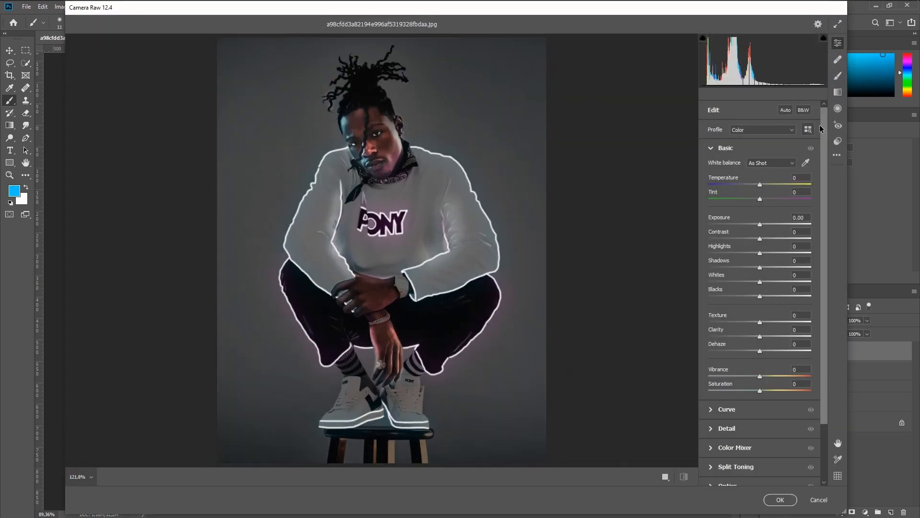
# - Apply the Bright preset from the Color presets to the merged image
pyautogui.click(838, 141)
pyautogui.click(706, 129)
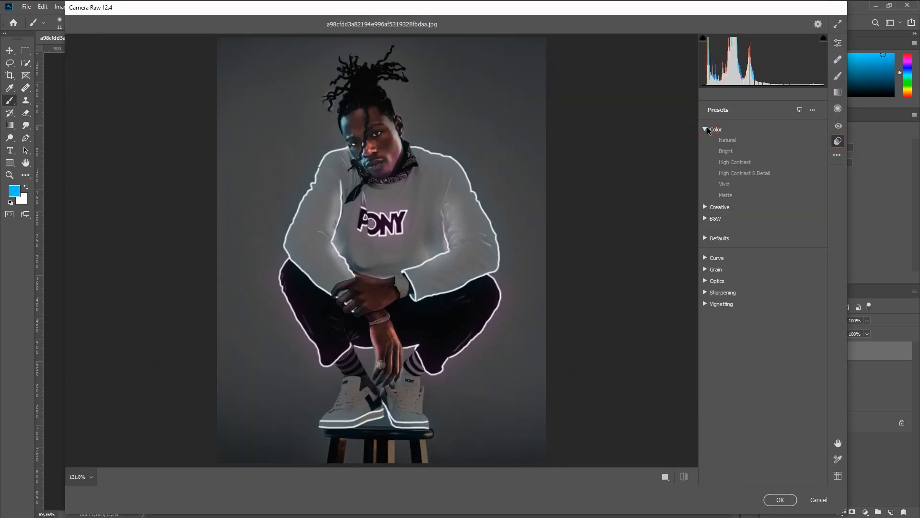
pyautogui.click(727, 152)
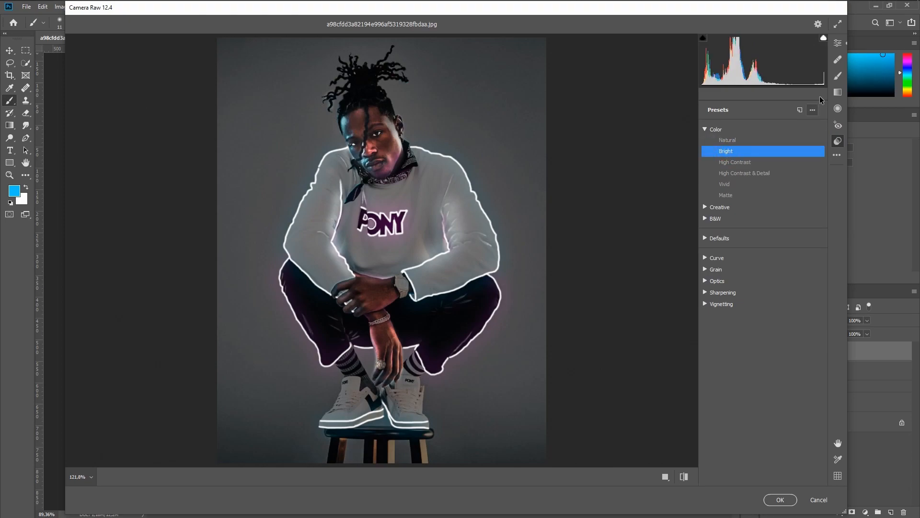
# - Shift the white balance temperature cooler and adjust the basic tone settings of the image
pyautogui.click(838, 43)
pyautogui.moveTo(760, 185); pyautogui.dragTo(754, 185)
pyautogui.moveTo(760, 225); pyautogui.dragTo(778, 267)
# - Set the parametric curve's Highlights to +53 and Lights to -16, and adjust the Darks
pyautogui.moveTo(781, 282); pyautogui.dragTo(751, 318)
pyautogui.click(727, 409)
pyautogui.moveTo(759, 332); pyautogui.dragTo(770, 329)
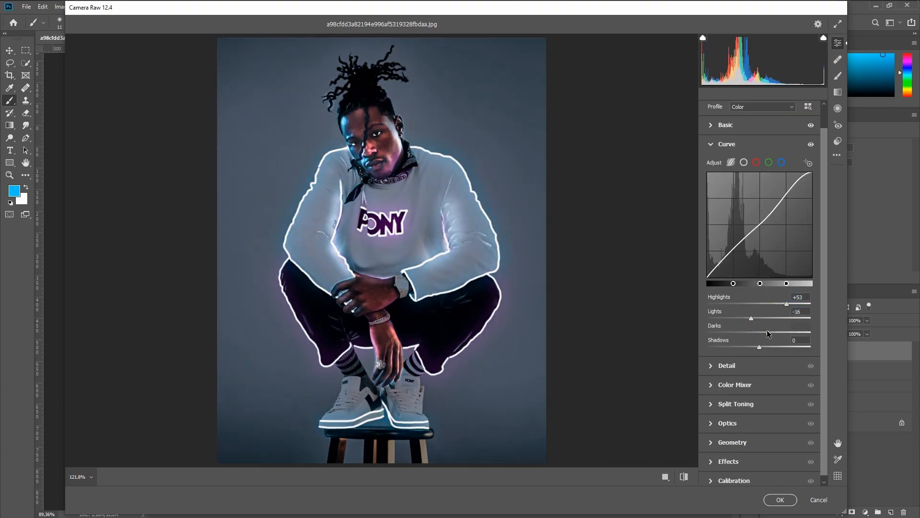